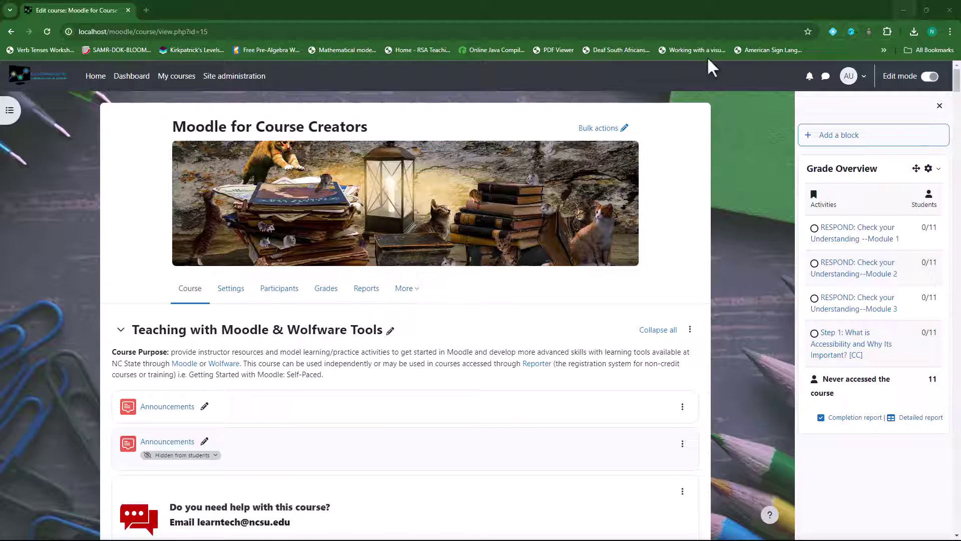
Switch back to the Moodle for Course Creators course page with editing off.
key("alt+Tab")
left_click(643, 348)
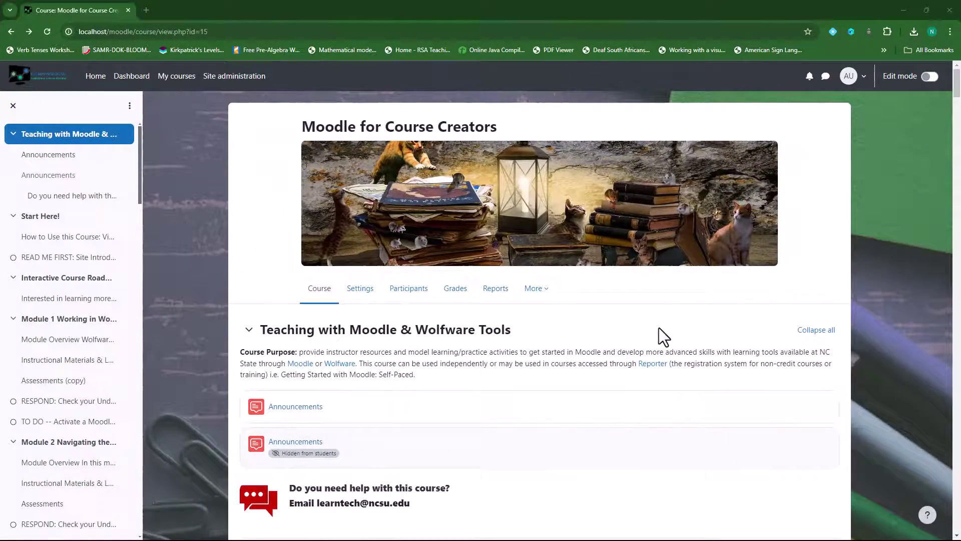
In a new tab, go to moodle.org's plugins directory and search for 'grade'.
left_click(146, 9)
type("m")
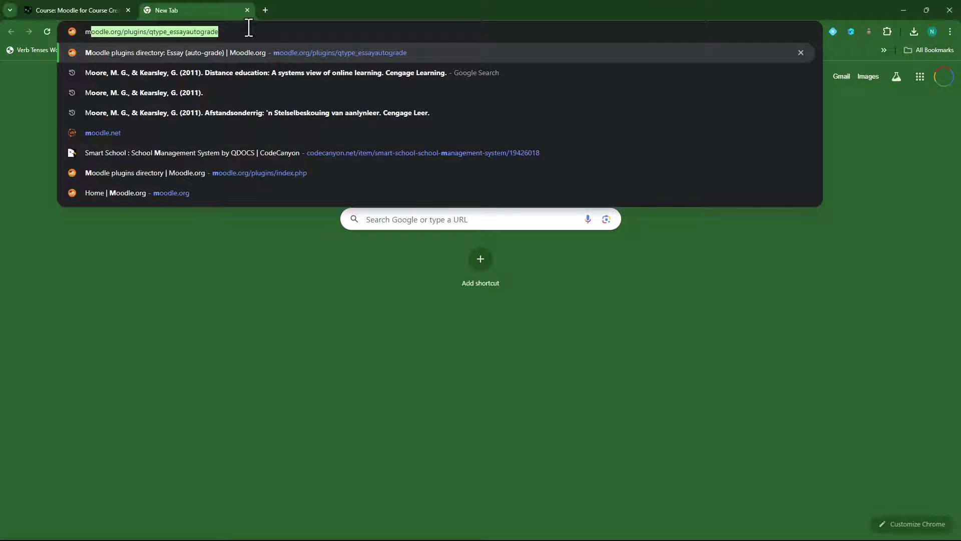
type("oodle.org")
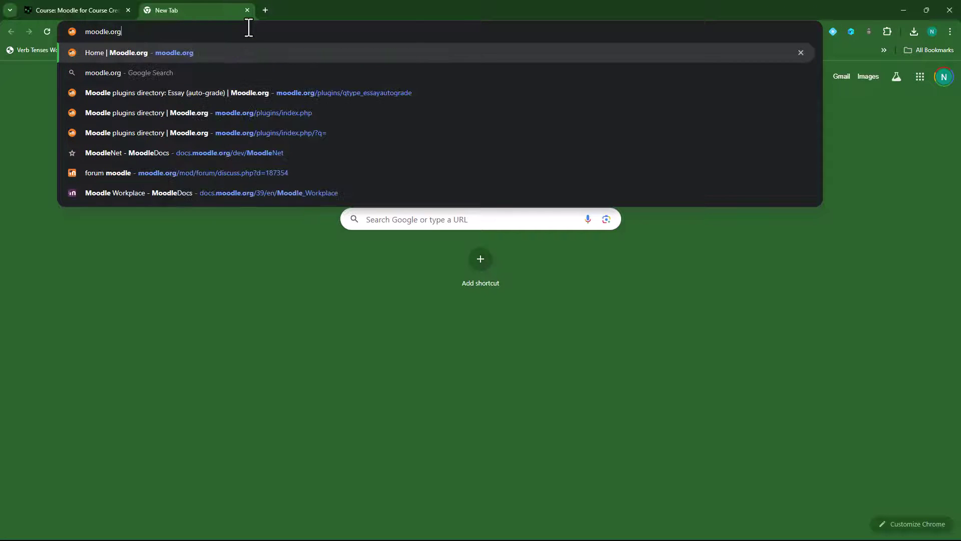
key("Return")
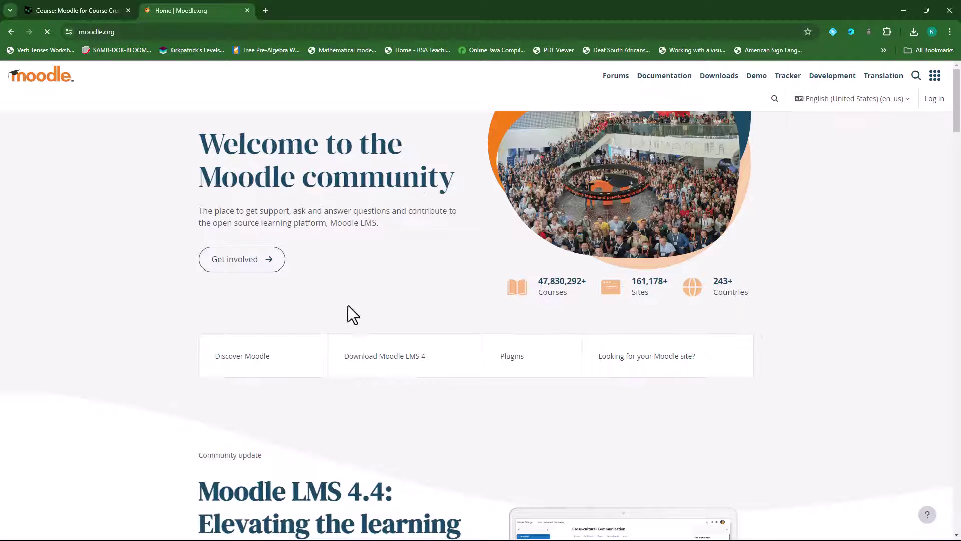
left_click(528, 373)
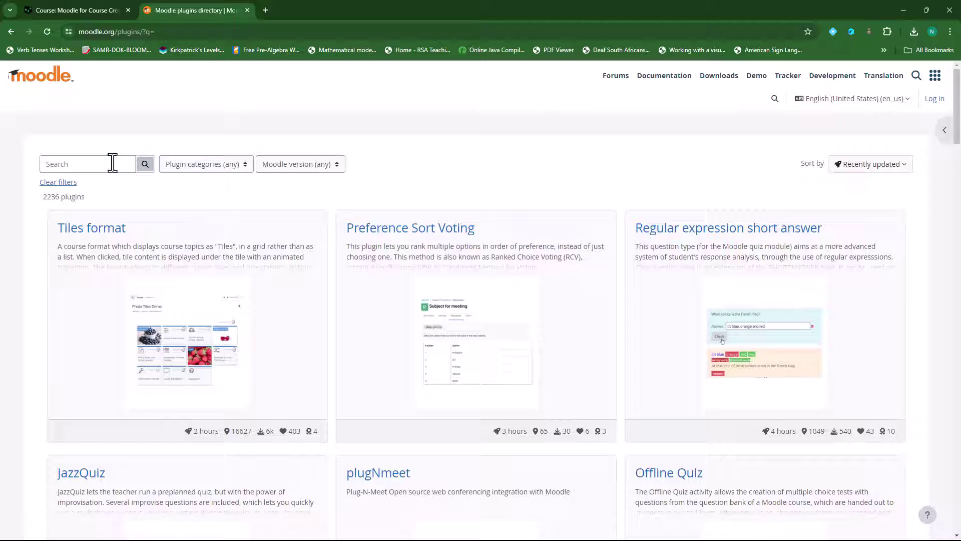
left_click(112, 163)
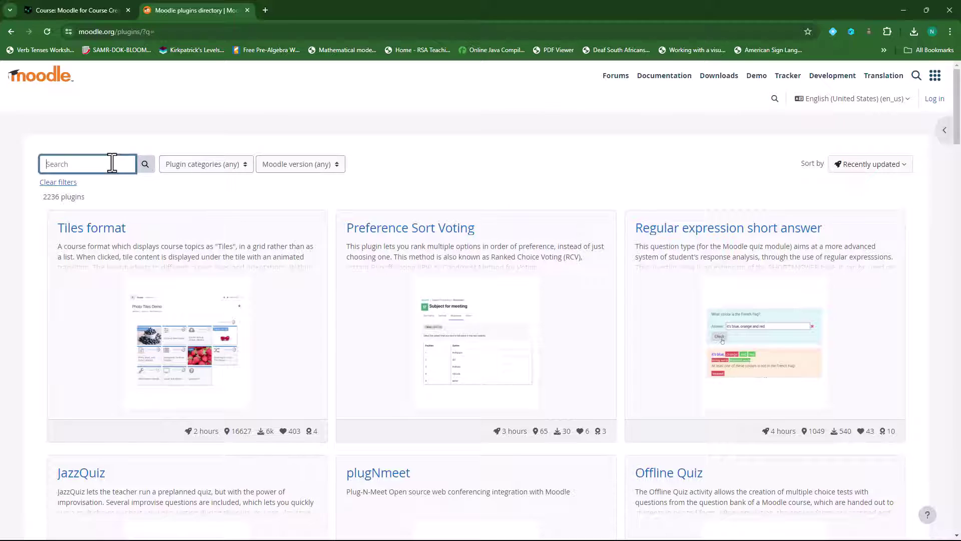
type("grade overview")
left_click(148, 168)
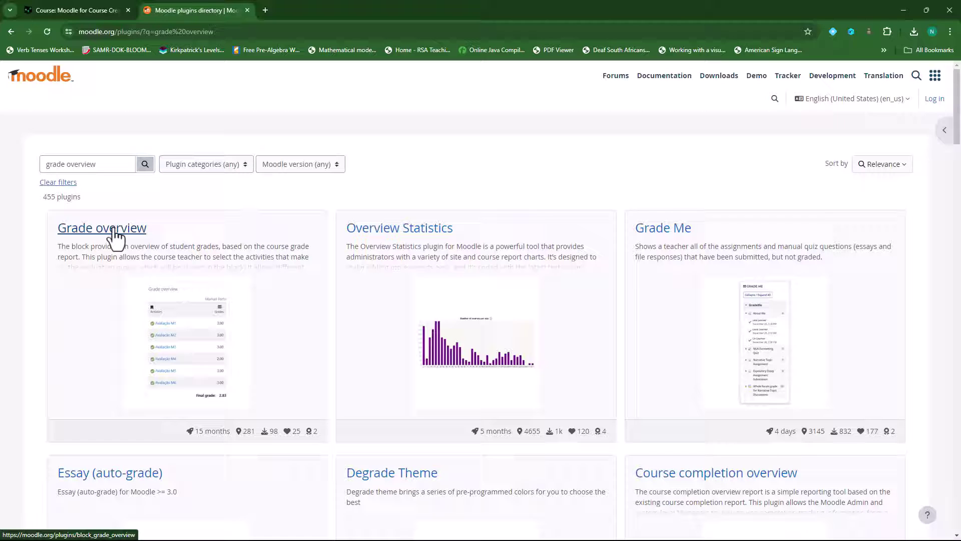
left_click(104, 232)
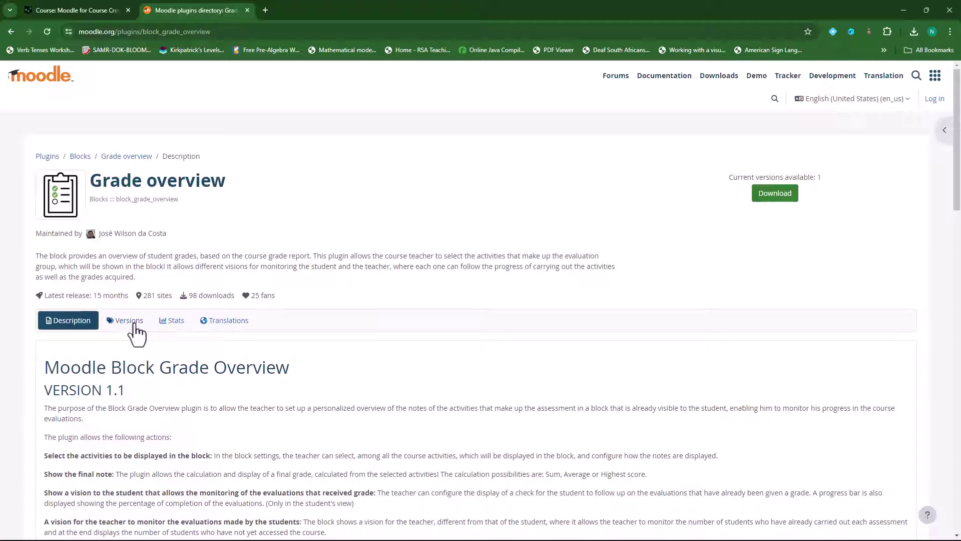
left_click(128, 323)
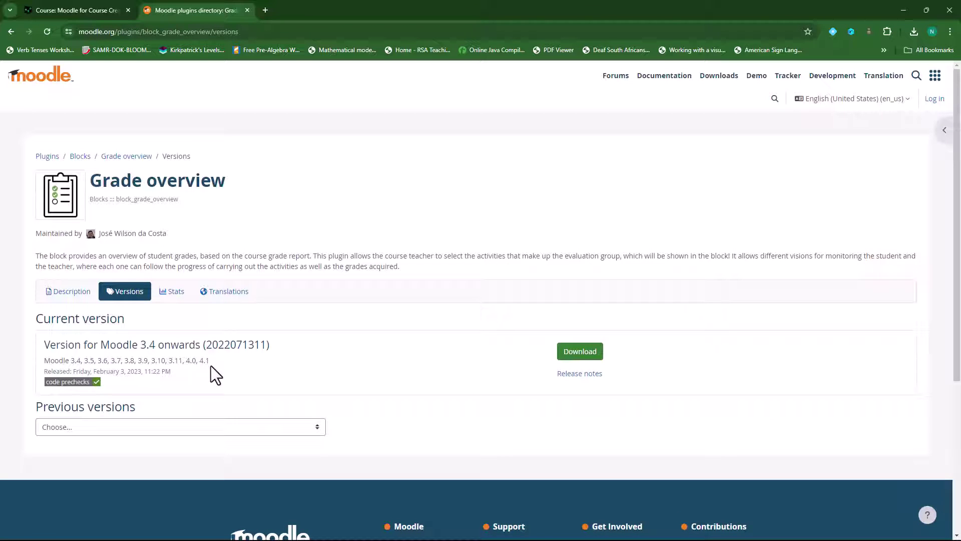
left_click(588, 355)
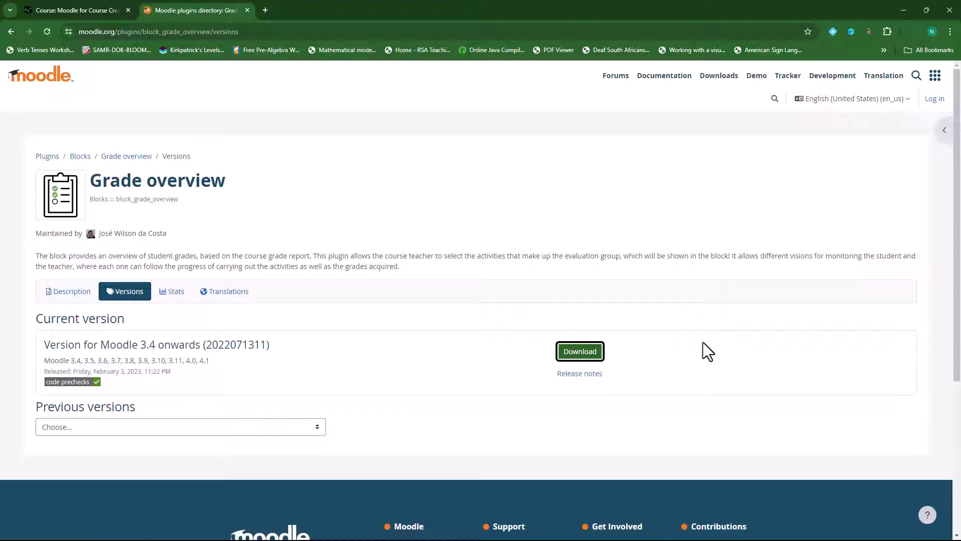
mouse_move(849, 68)
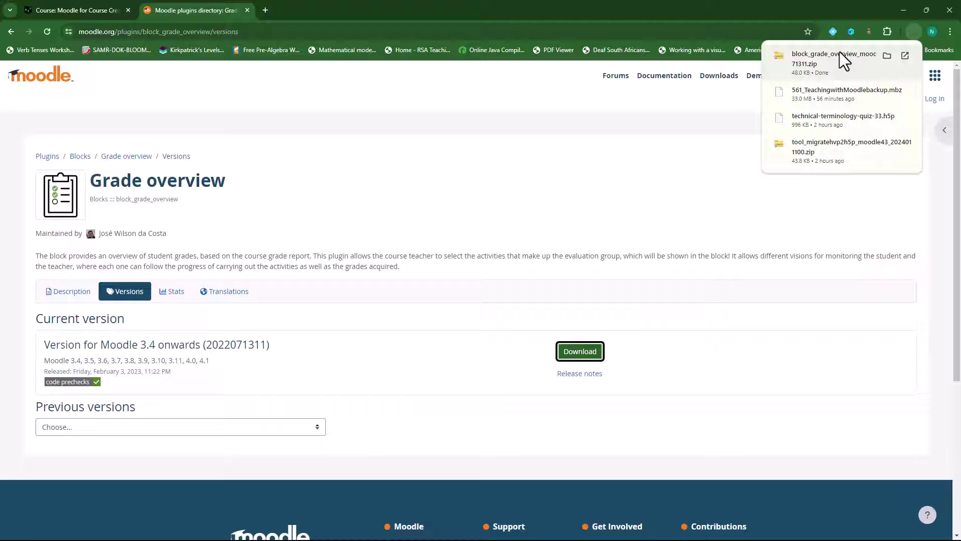
Open the Install plugins page under Site administration > Plugins in the local Moodle.
left_click(88, 9)
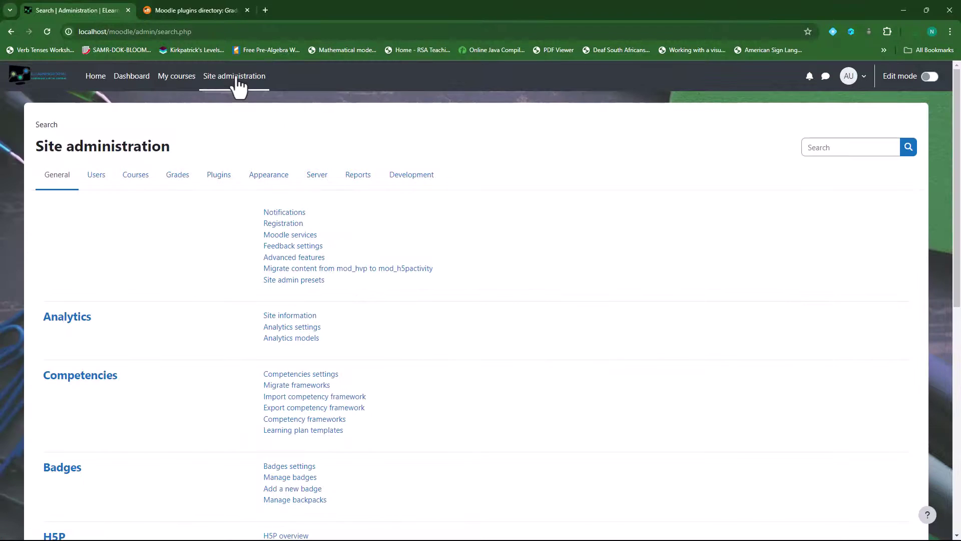
left_click(219, 177)
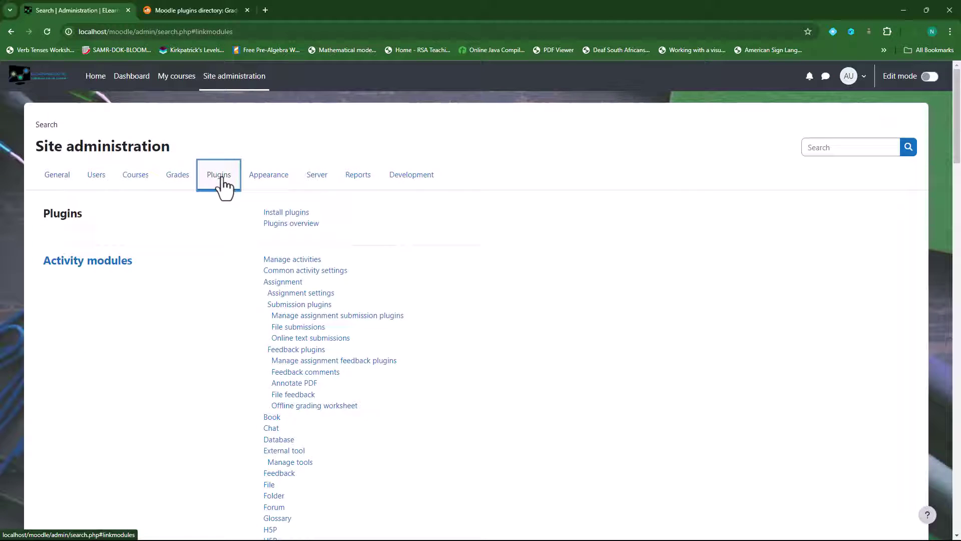
left_click(271, 213)
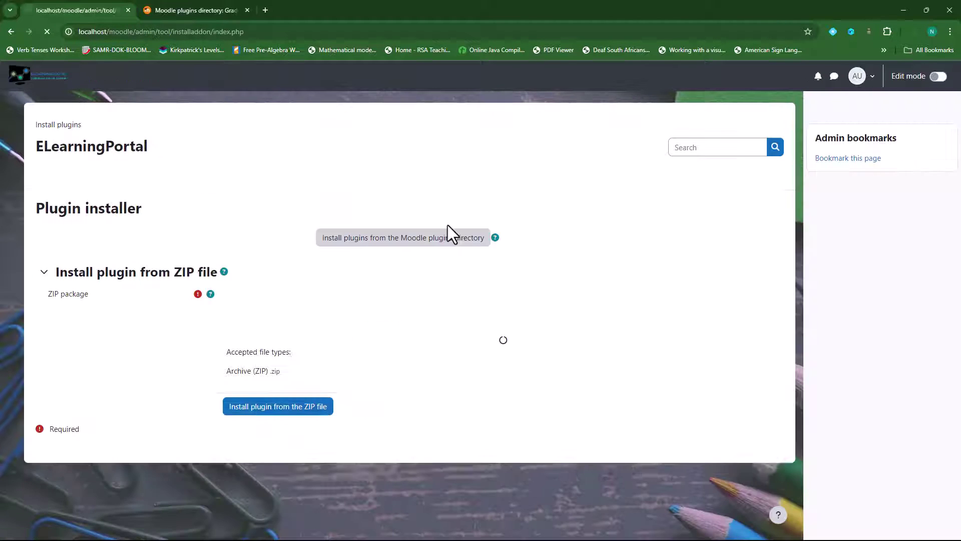
Upload block_grade_overview_moodle41_2022071311.zip from Downloads as the installer's ZIP package.
left_click(270, 300)
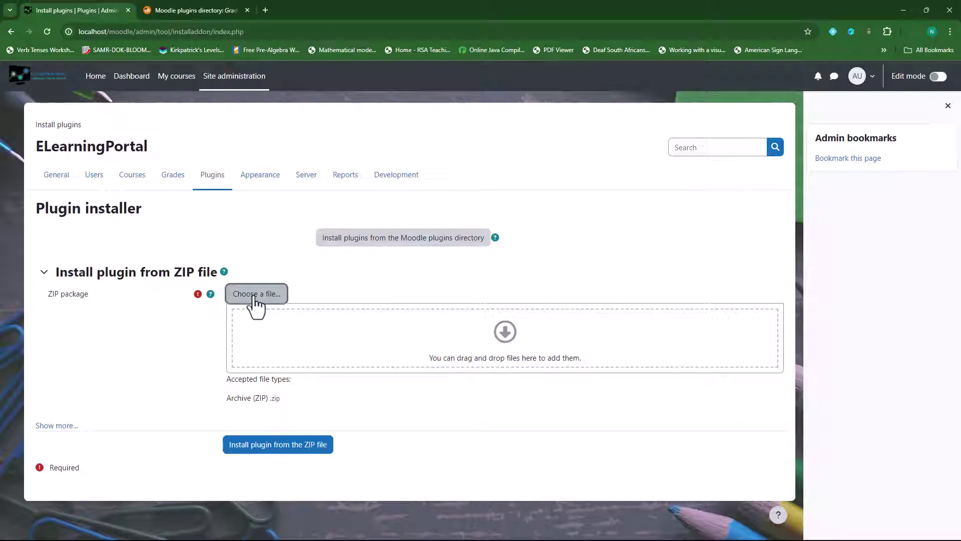
left_click(410, 264)
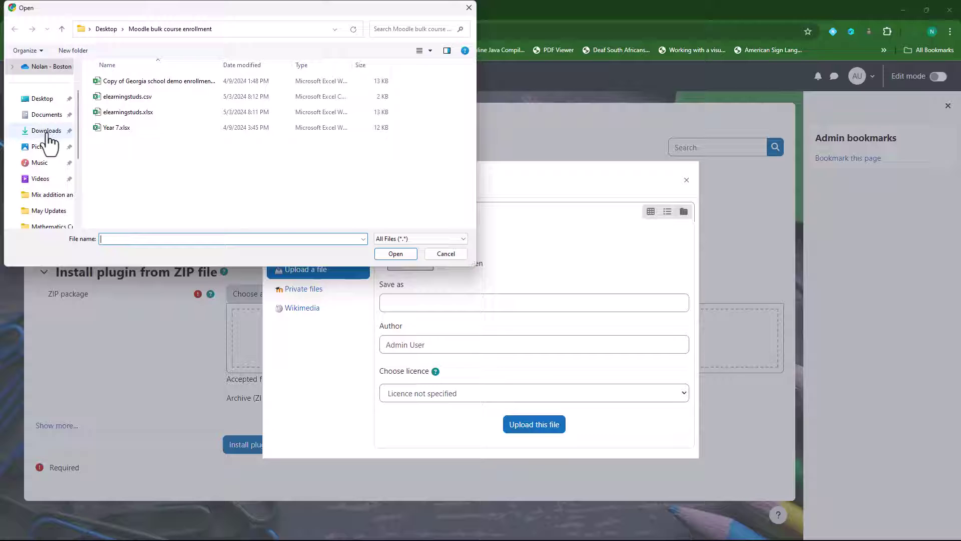
left_click(49, 131)
left_click(111, 95)
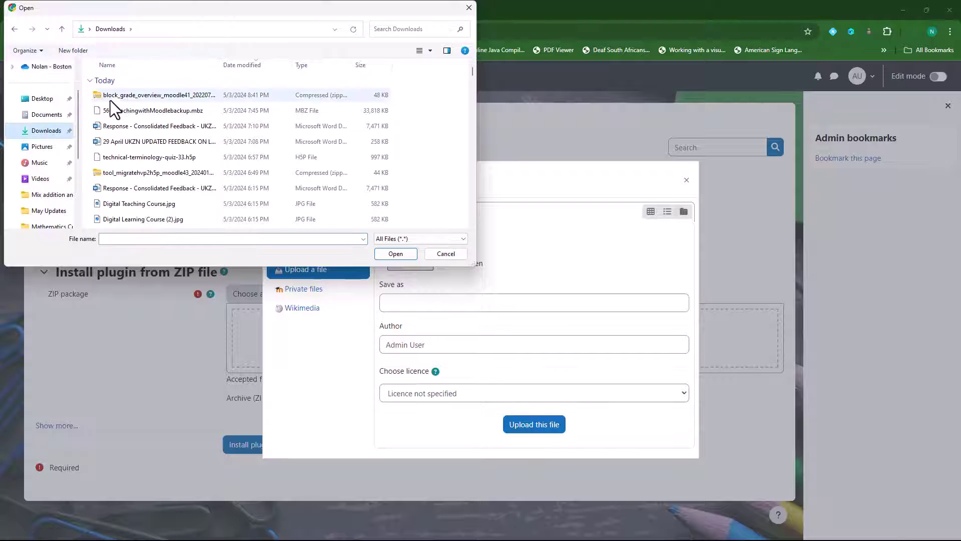
left_click(398, 254)
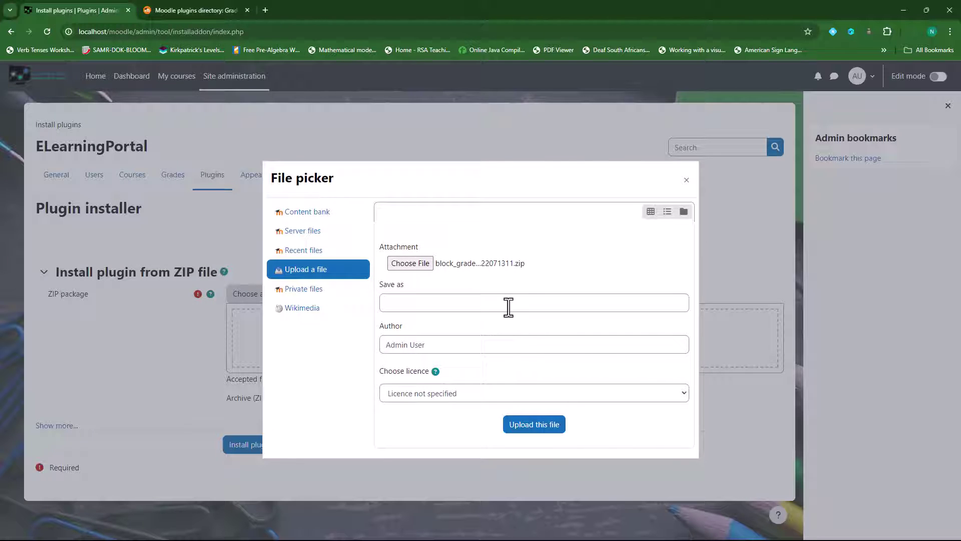
left_click(532, 425)
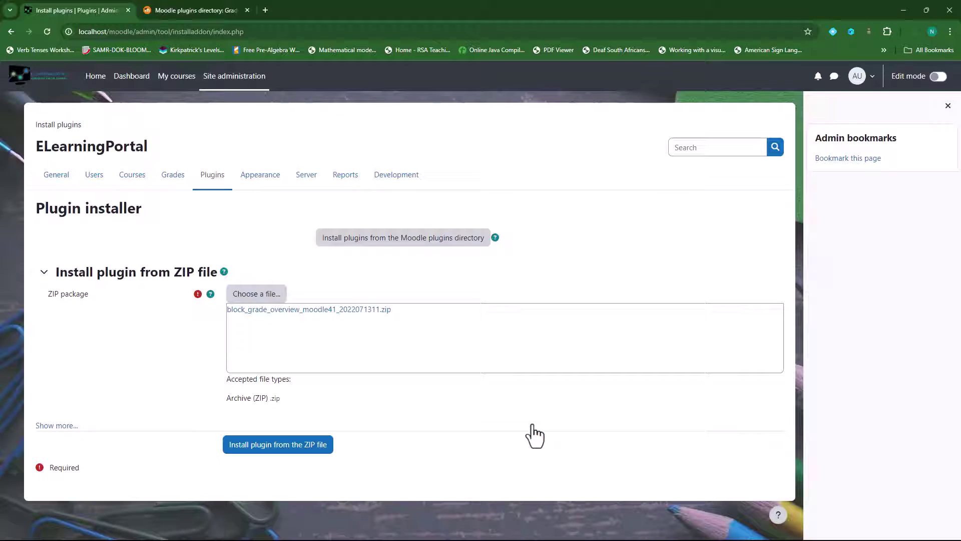
Install the Grade overview plugin from the ZIP, passing validation and server requirement checks.
left_click(281, 449)
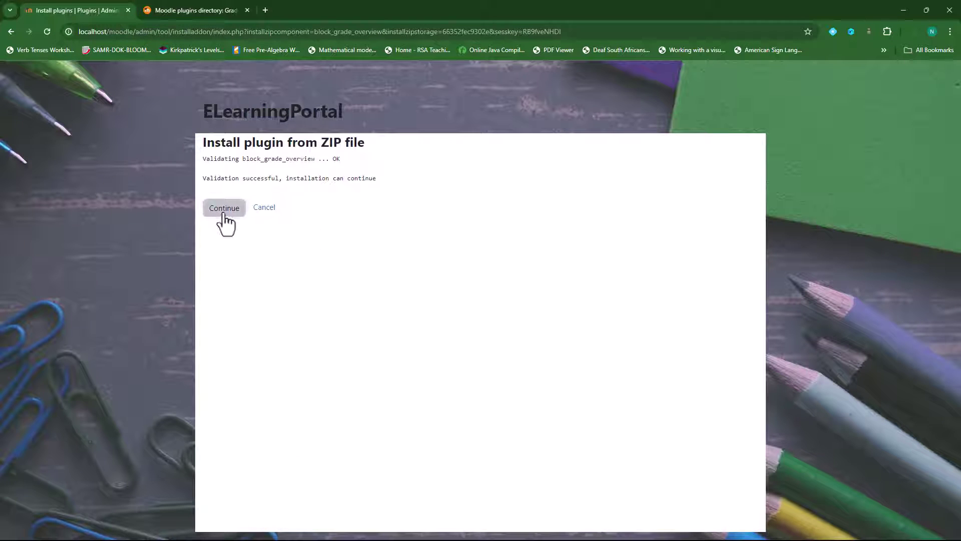
left_click(220, 210)
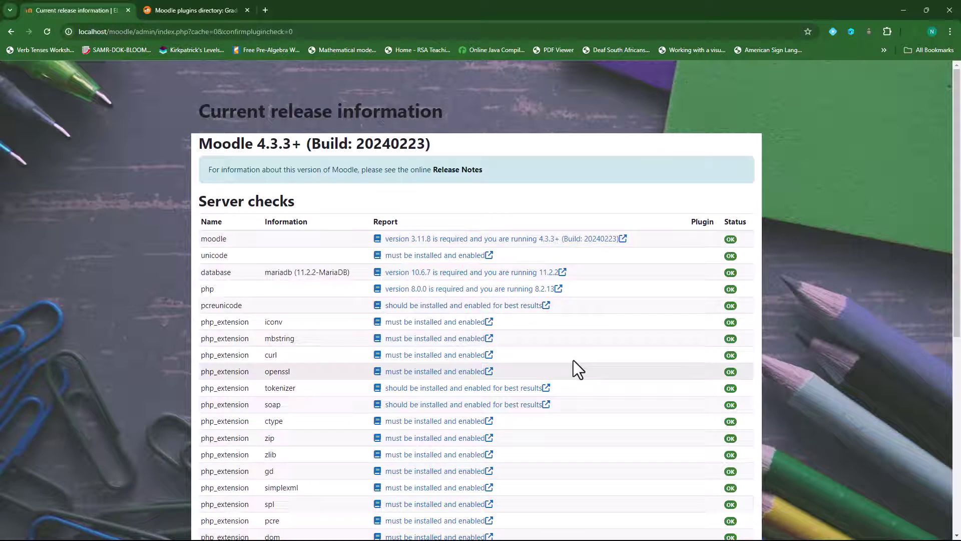
scroll(515, 398, "down", 7)
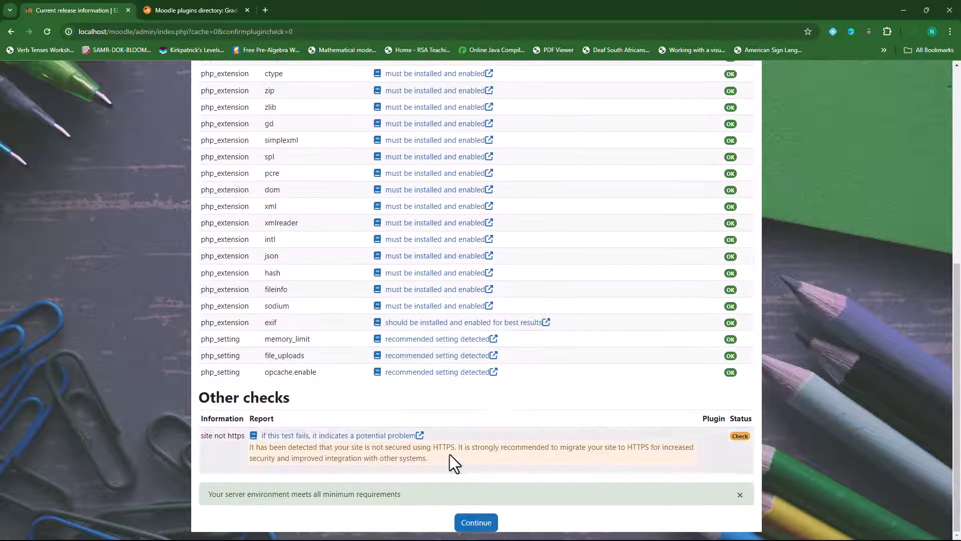
left_click(484, 523)
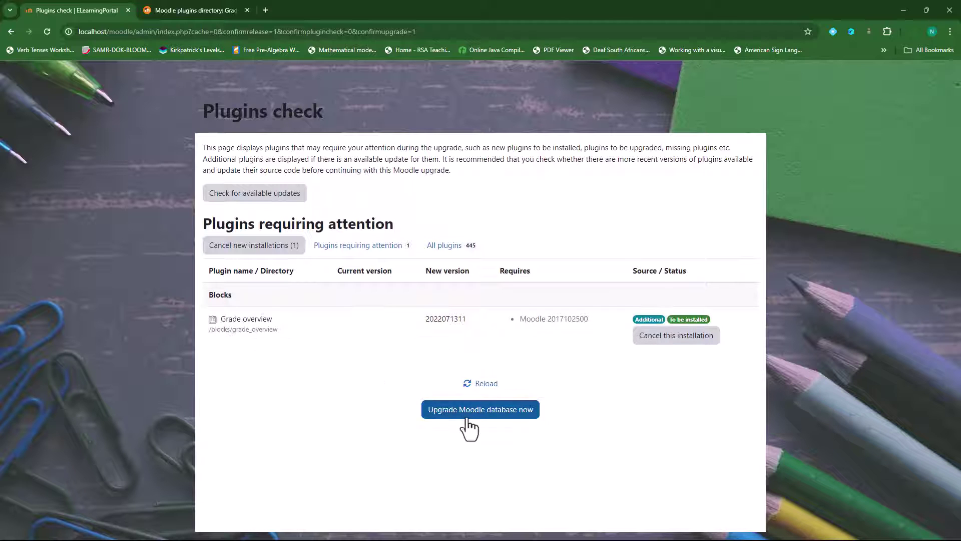
Upgrade the Moodle database for block_grade_overview and close the plugins directory tab.
left_click(473, 412)
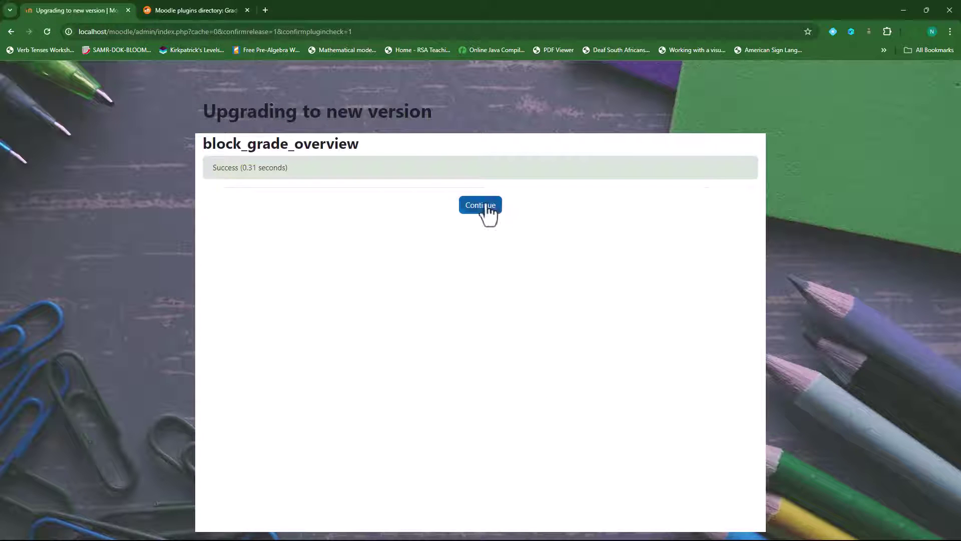
left_click(487, 211)
left_click(246, 9)
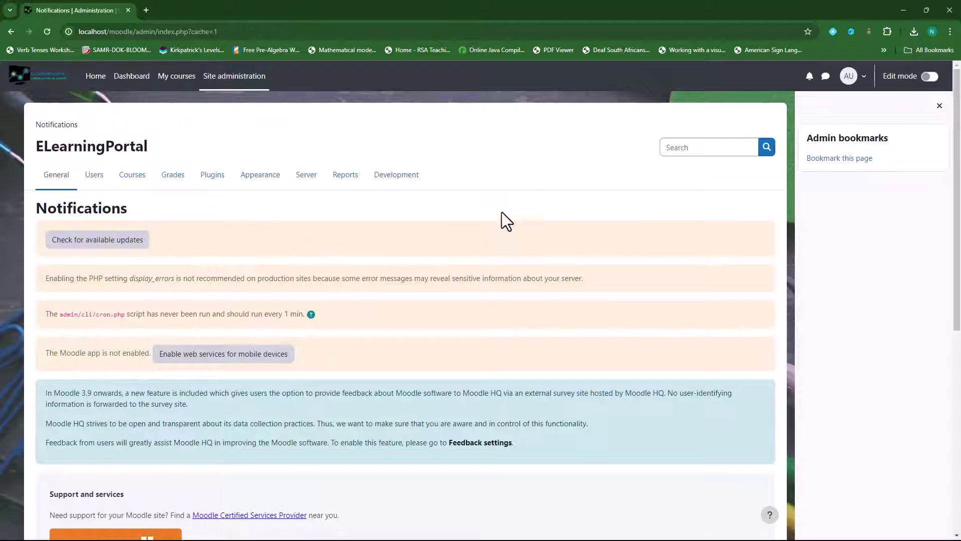
Open Moodle for Course Creators from the home page, turn editing on, and add a Grade overview block.
left_click(92, 80)
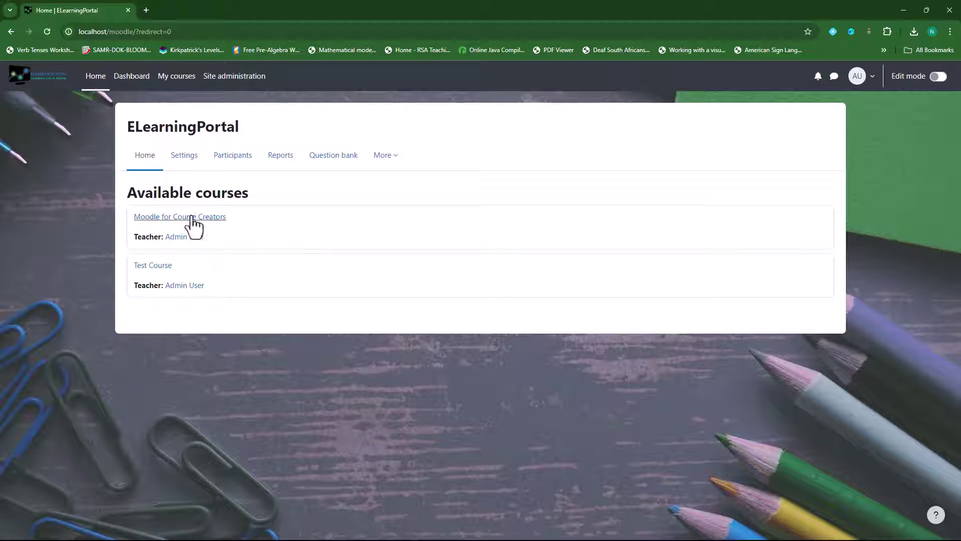
left_click(192, 217)
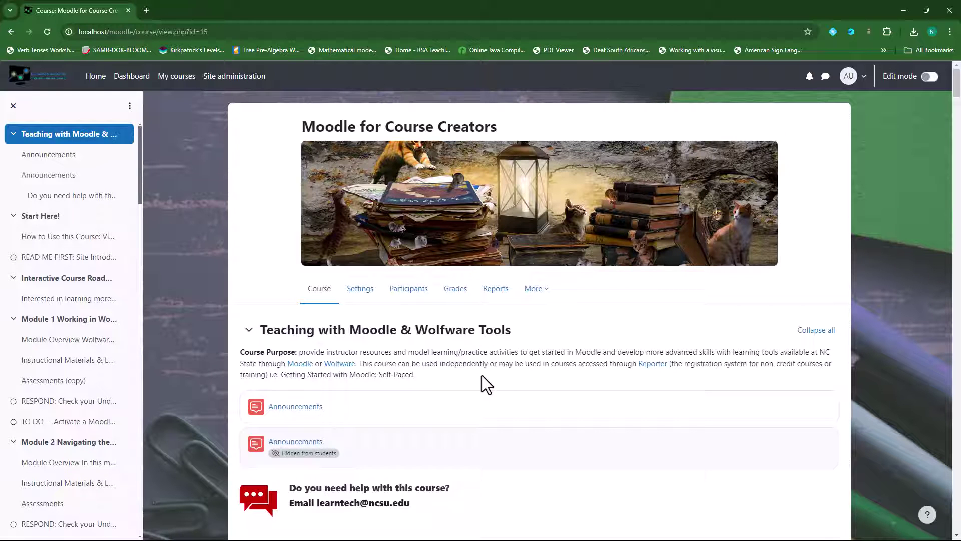
left_click(933, 76)
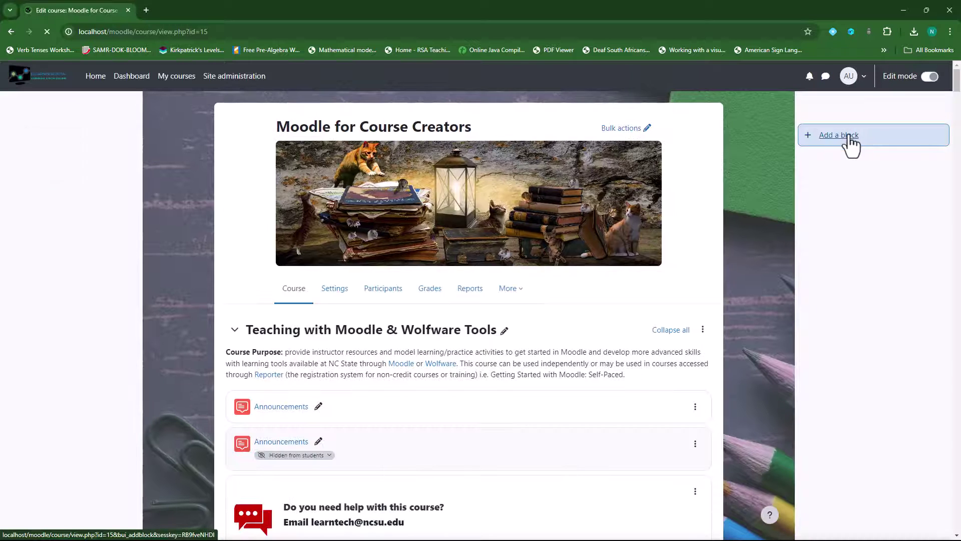
left_click(849, 137)
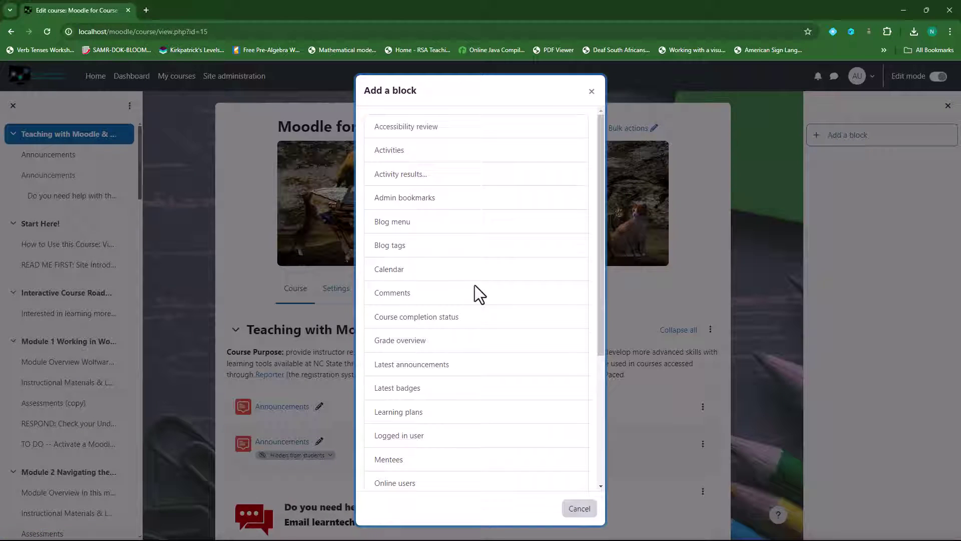
left_click(410, 343)
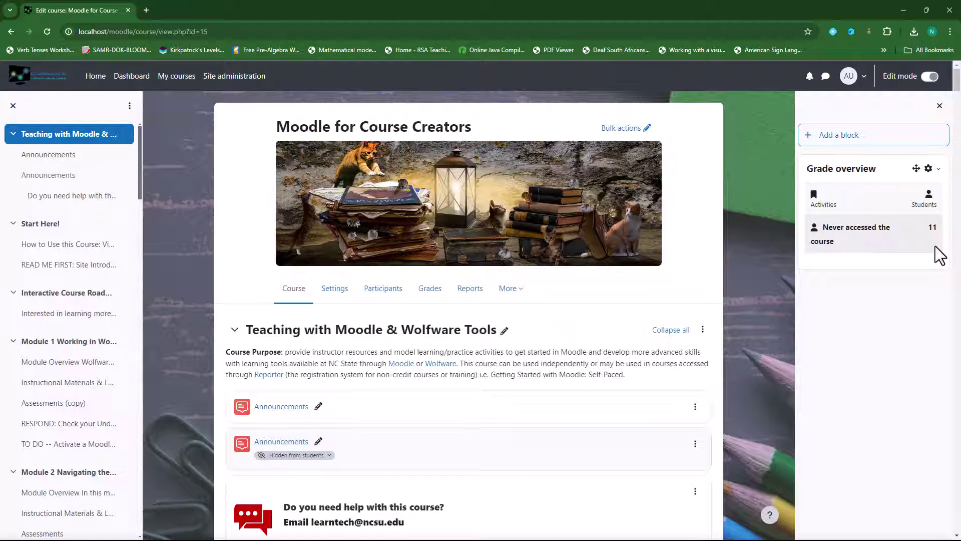
Title the block 'Grade Overview' and calculate final grades as Sum with 0 decimal places.
left_click(934, 170)
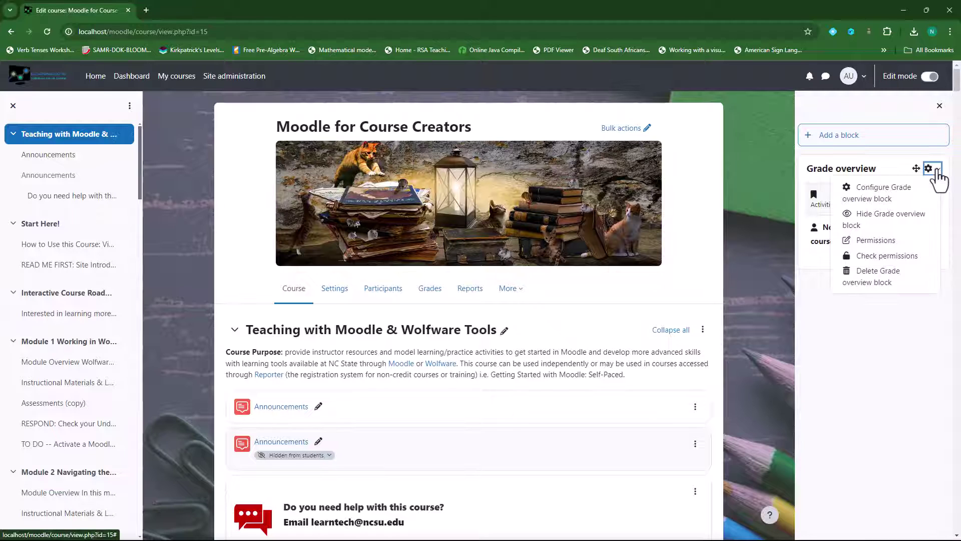
left_click(891, 200)
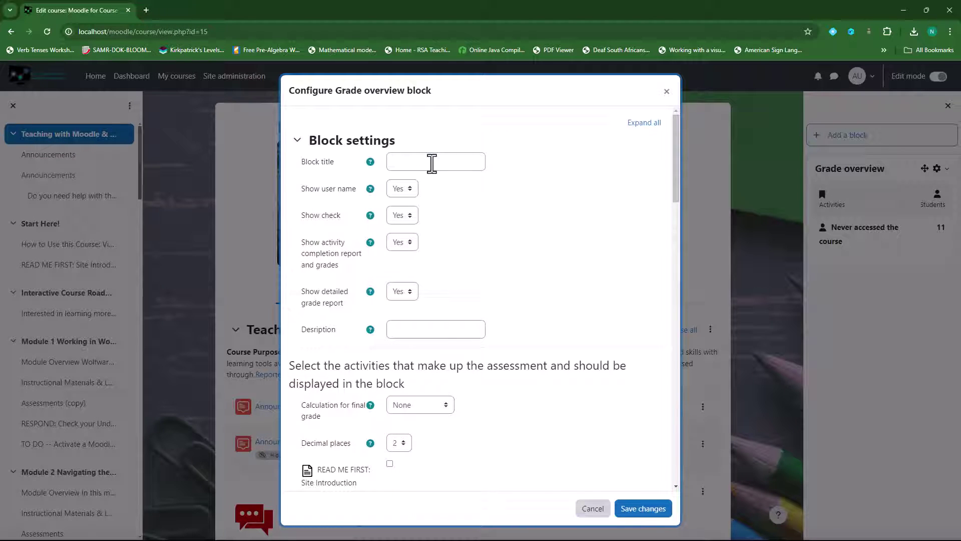
left_click(436, 163)
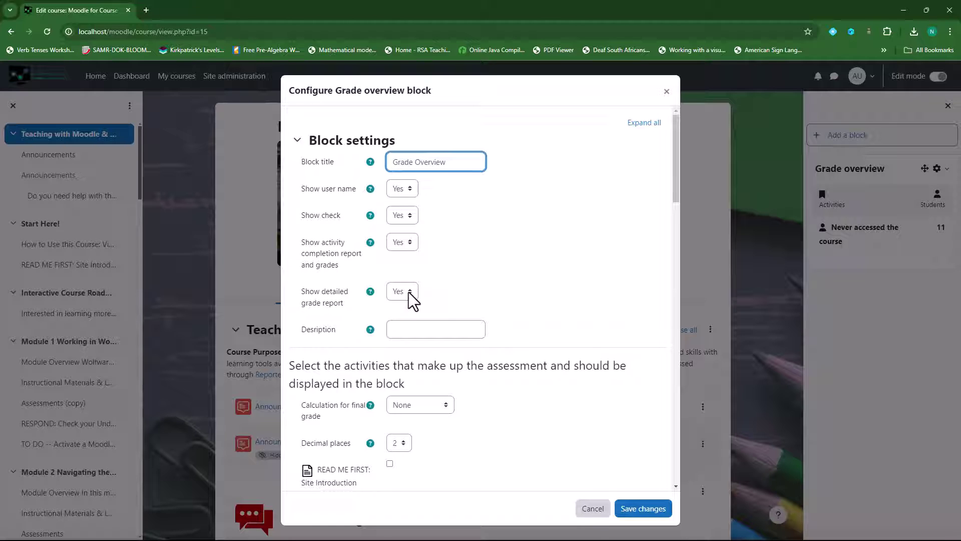
left_click(453, 329)
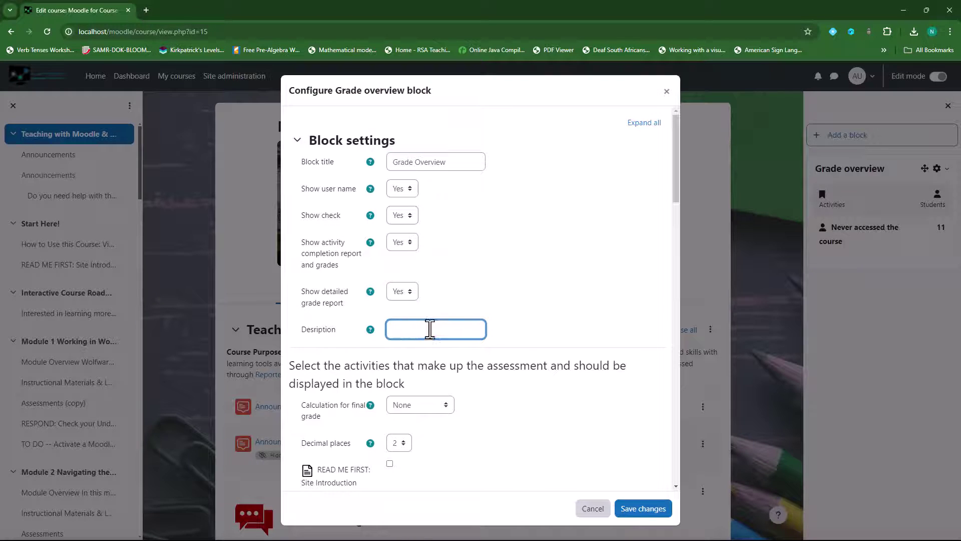
scroll(551, 285, "down", 1)
scroll(508, 342, "down", 2)
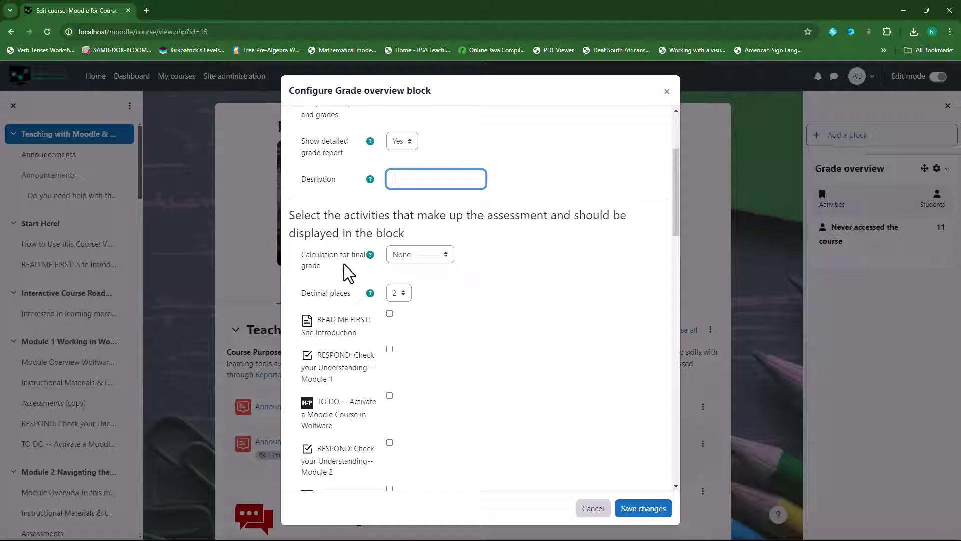
left_click(445, 255)
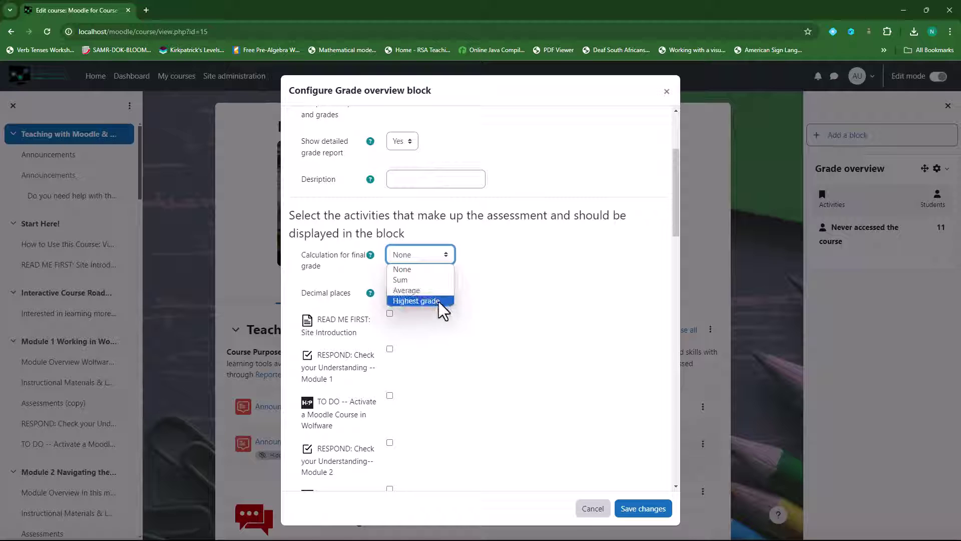
left_click(419, 280)
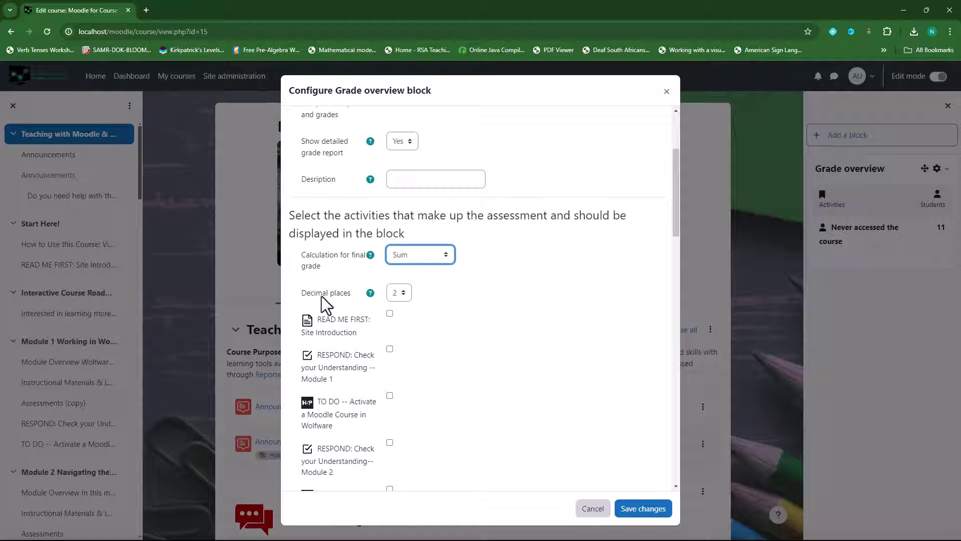
left_click(399, 293)
left_click(402, 307)
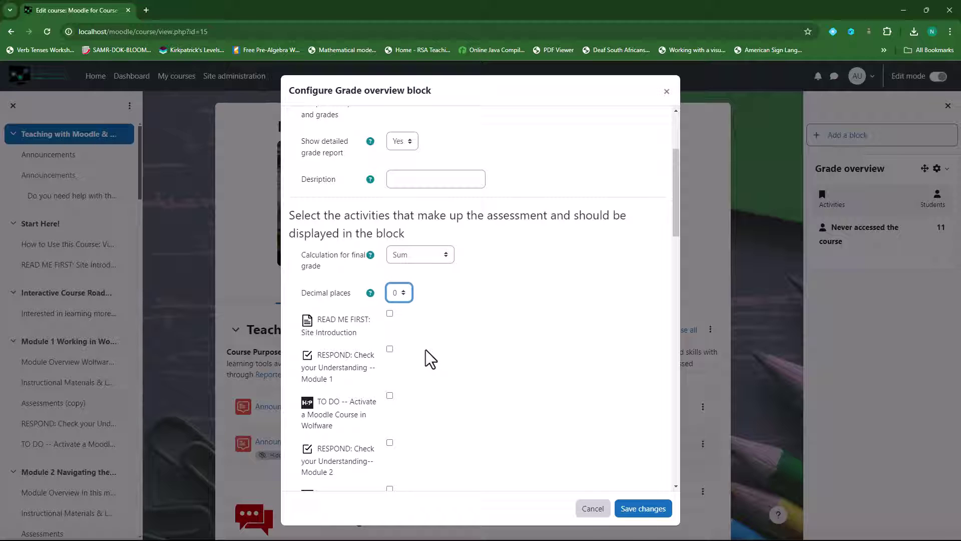
Include the Module 1 RESPOND quiz and Step 1 accessibility activity, and expand the placement sections.
scroll(429, 359, "down", 1)
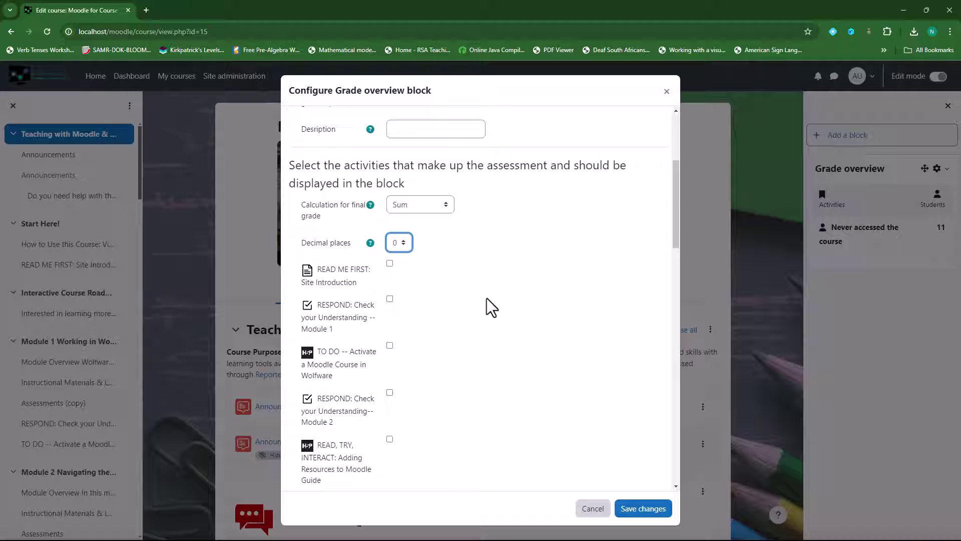
left_click(390, 299)
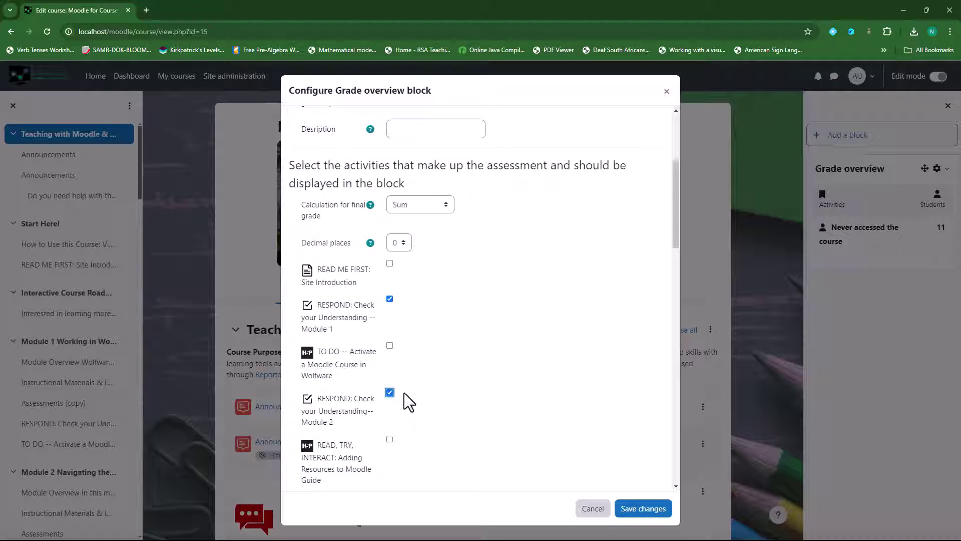
scroll(407, 391, "down", 7)
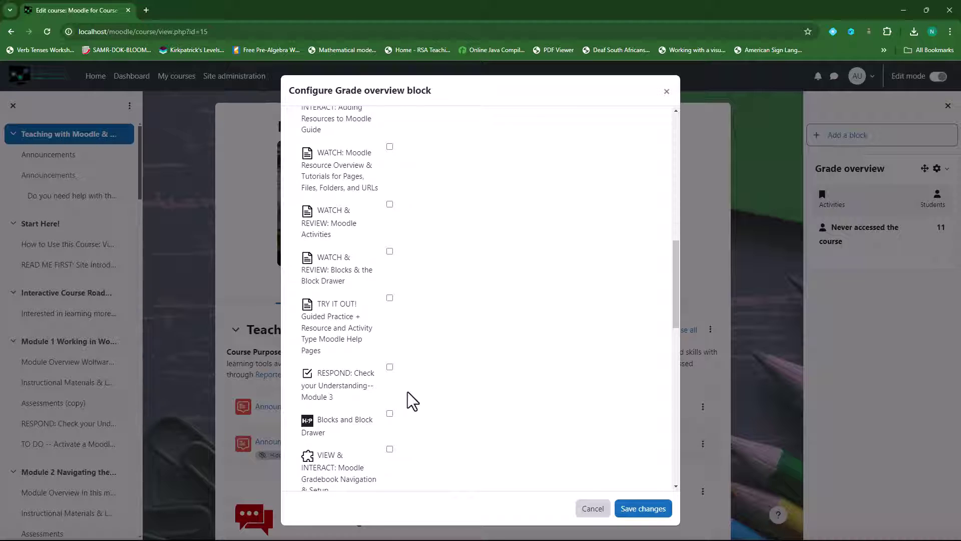
scroll(423, 390, "down", 5)
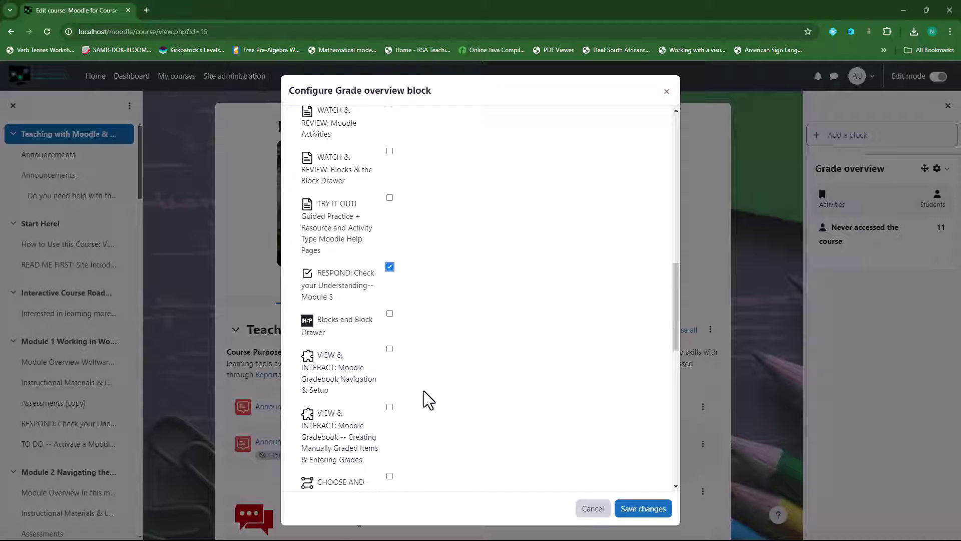
scroll(424, 390, "down", 3)
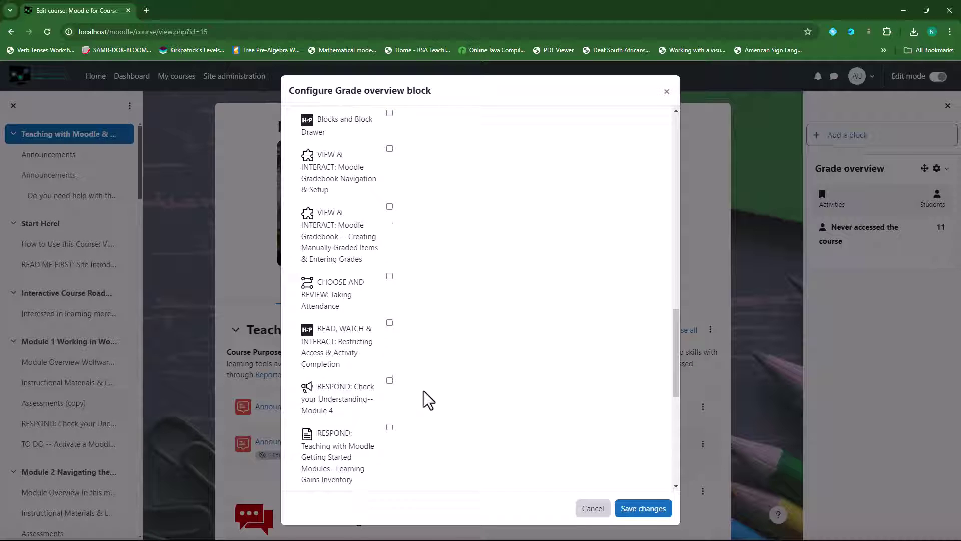
scroll(424, 390, "down", 2)
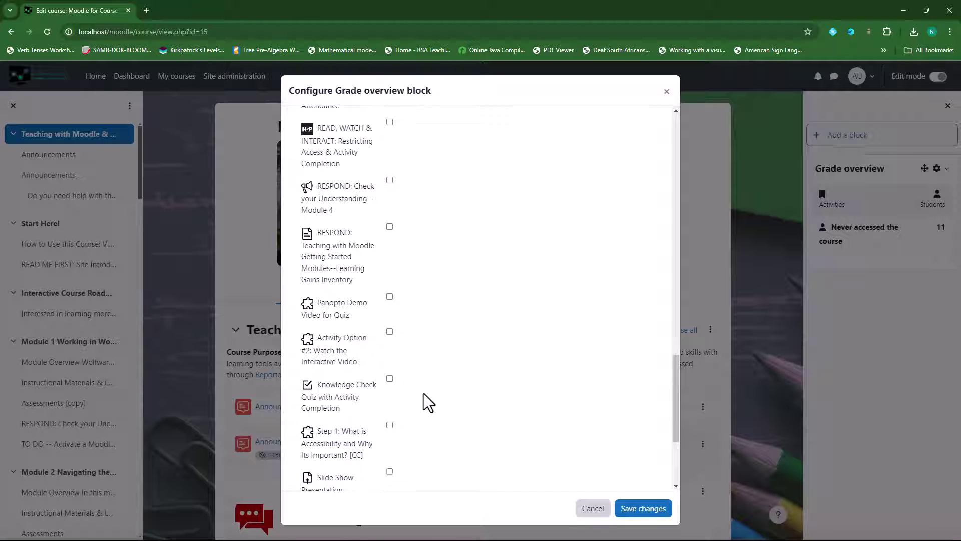
left_click(390, 425)
scroll(428, 404, "down", 3)
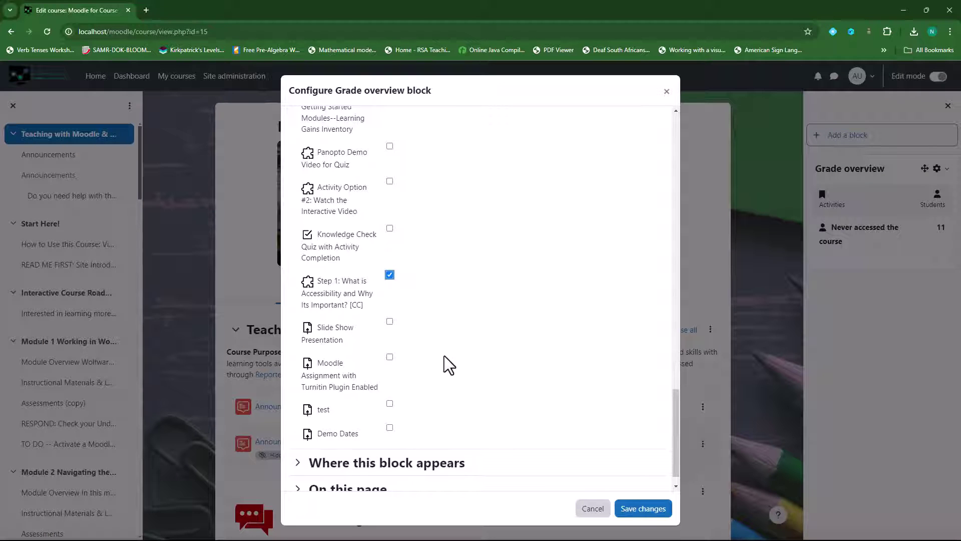
scroll(526, 430, "down", 1)
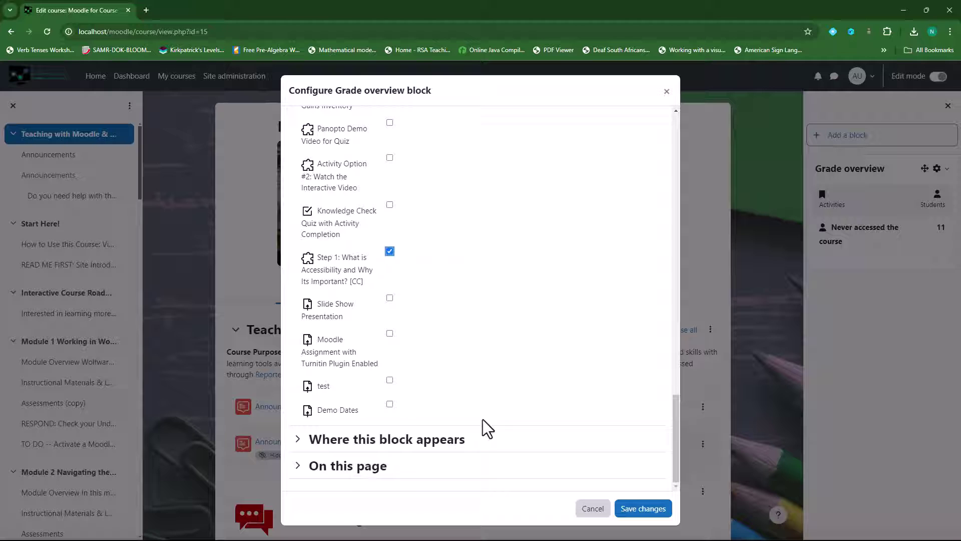
left_click(298, 440)
scroll(460, 398, "down", 2)
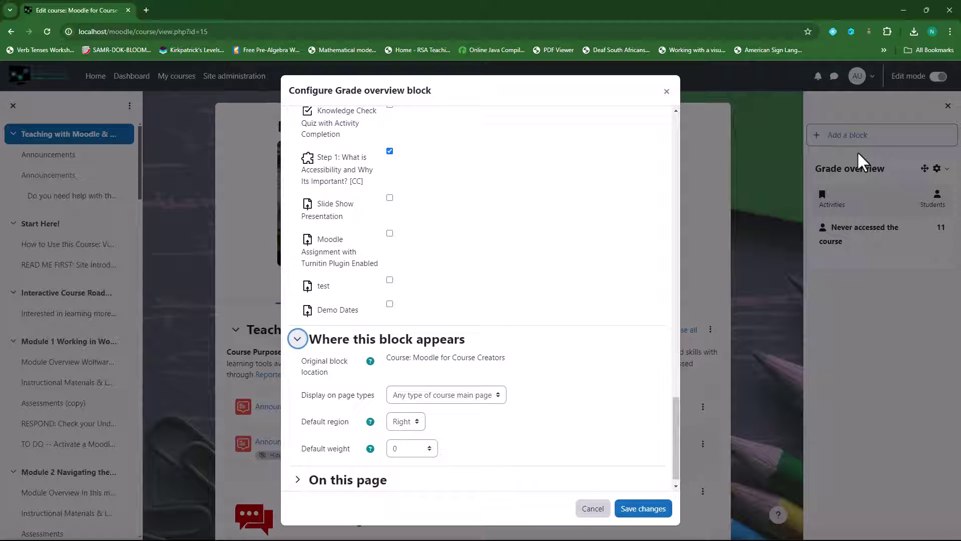
scroll(480, 415, "down", 1)
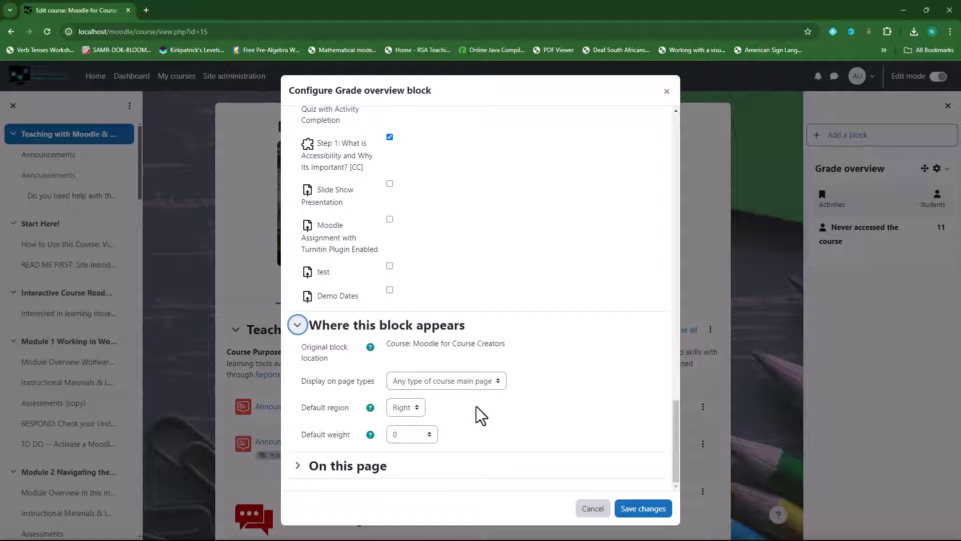
left_click(304, 465)
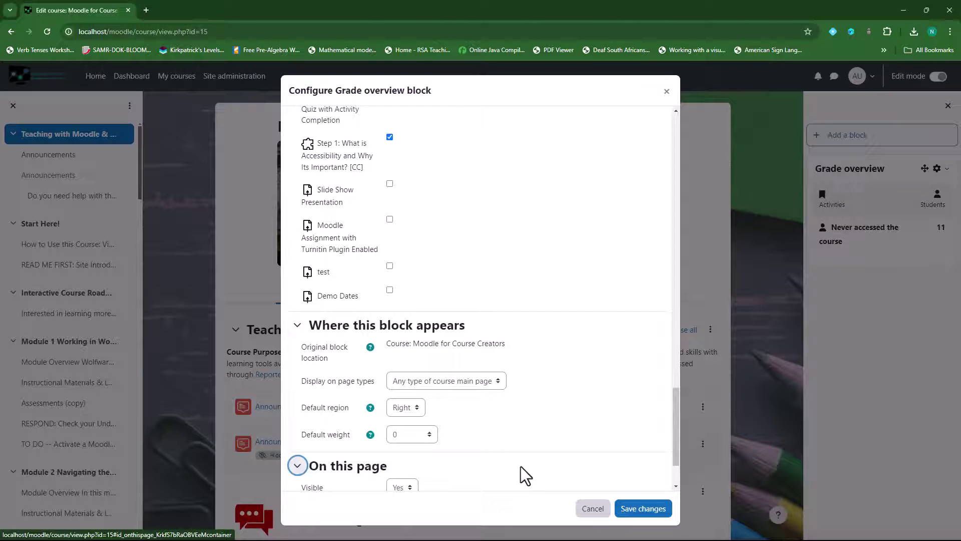
scroll(557, 408, "down", 1)
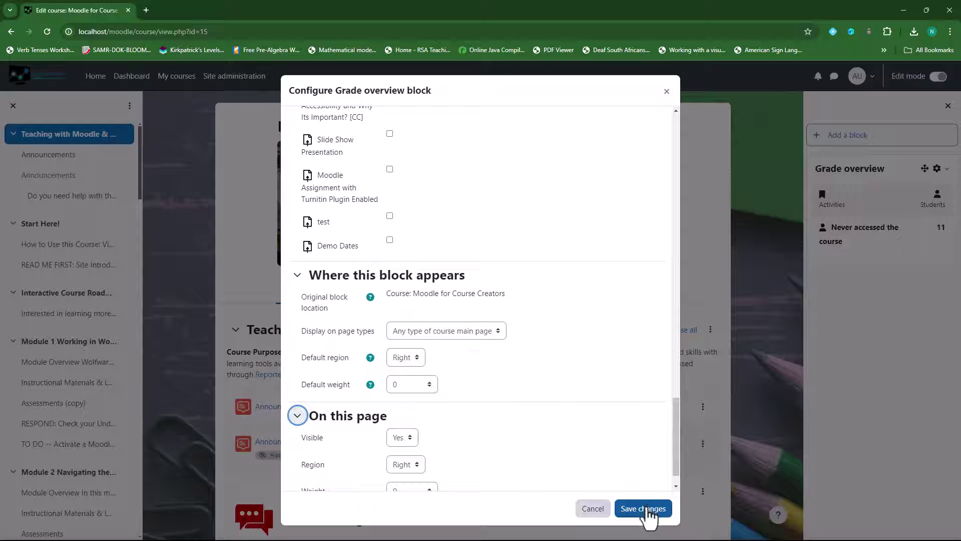
Save the Grade overview block settings and open its Completion report and grades page.
left_click(644, 518)
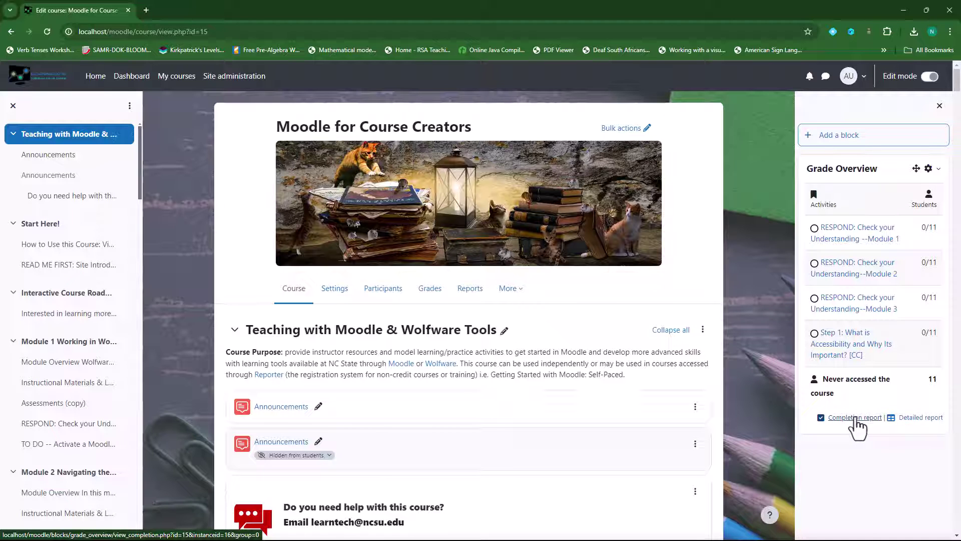
left_click(855, 418)
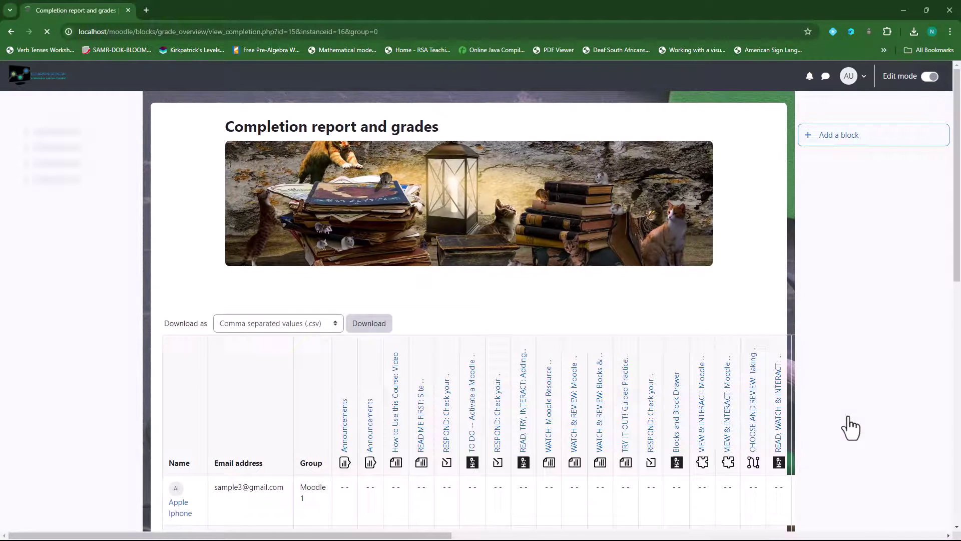
Hide the course index to review the full completion table, then return to the Moodle for Course Creators course page.
scroll(575, 371, "down", 5)
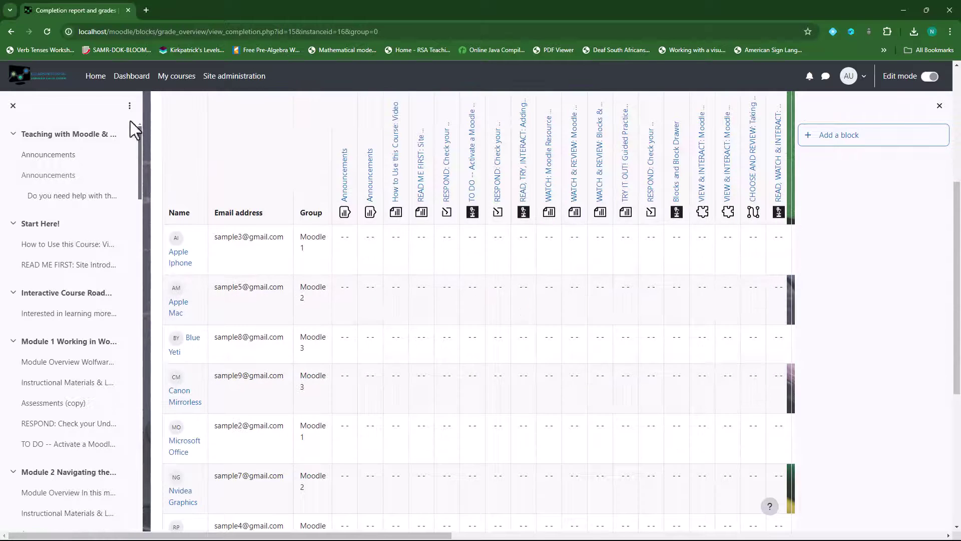
left_click(13, 105)
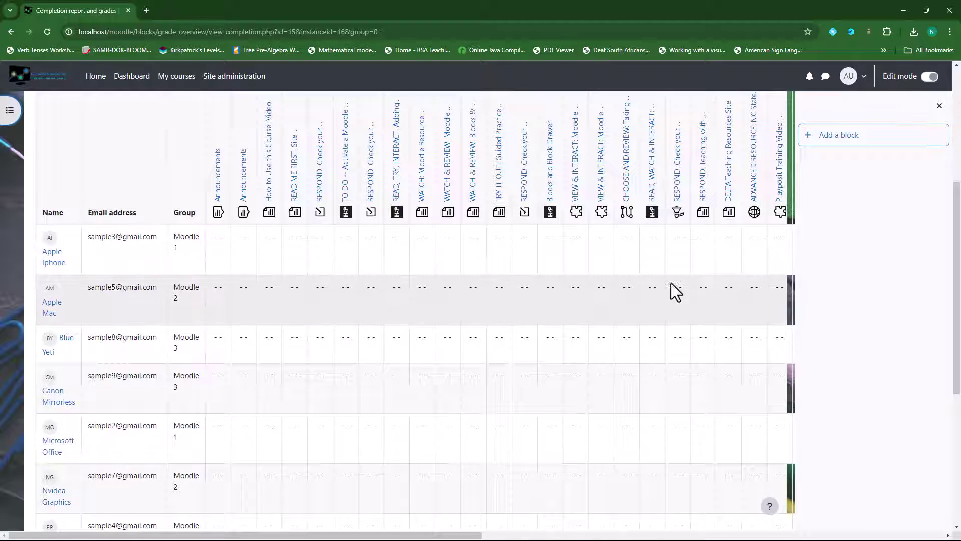
scroll(670, 283, "up", 1)
scroll(650, 271, "down", 6)
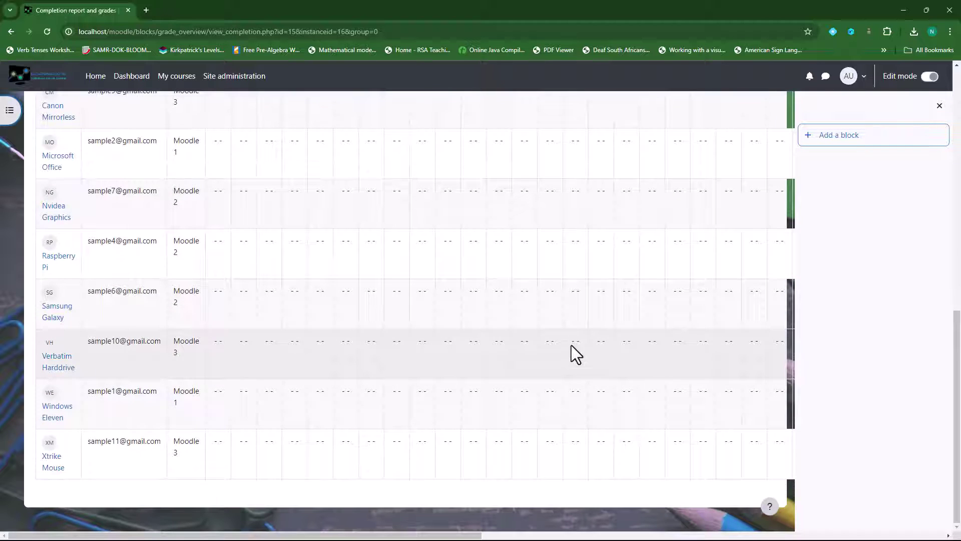
left_click_drag(465, 535, 661, 533)
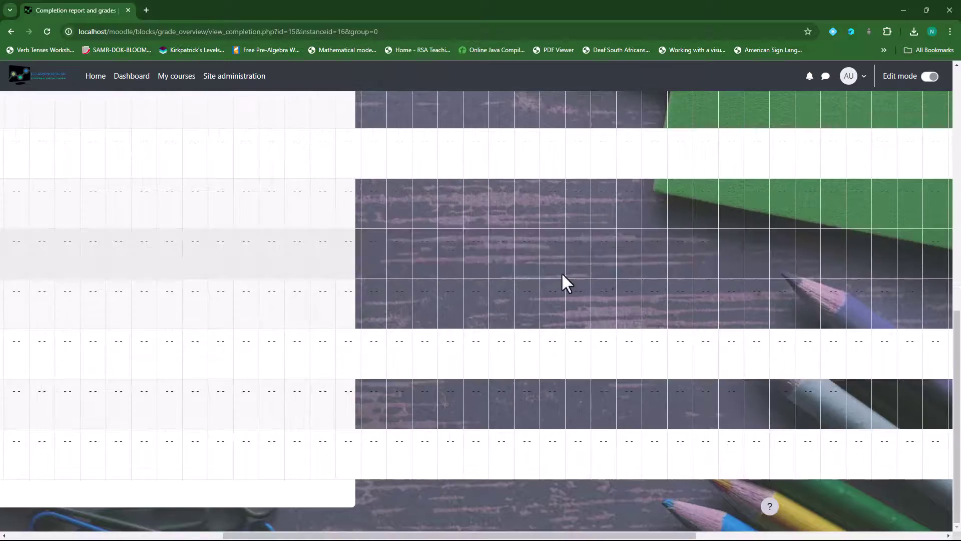
scroll(561, 270, "up", 3)
scroll(556, 273, "up", 1)
scroll(512, 365, "down", 5)
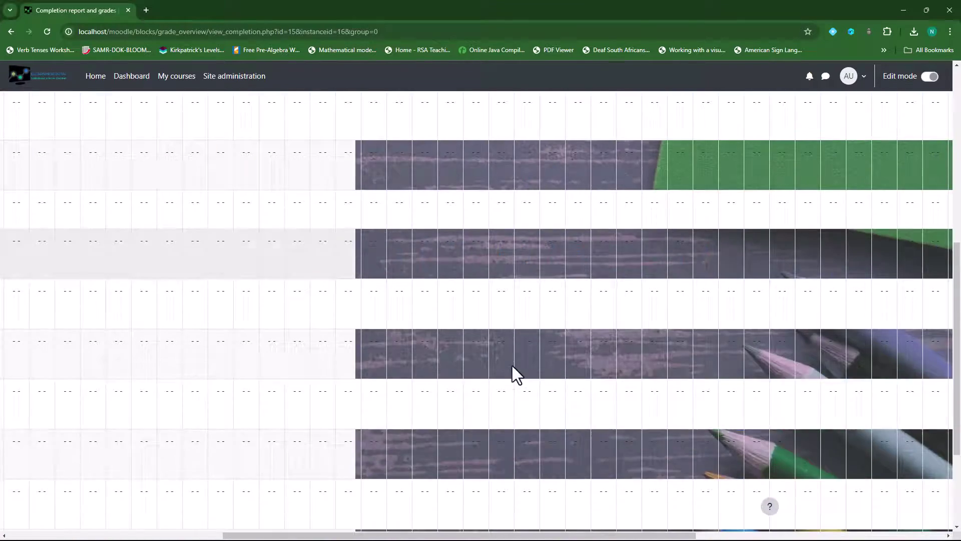
left_click_drag(589, 533, 301, 520)
scroll(433, 323, "up", 6)
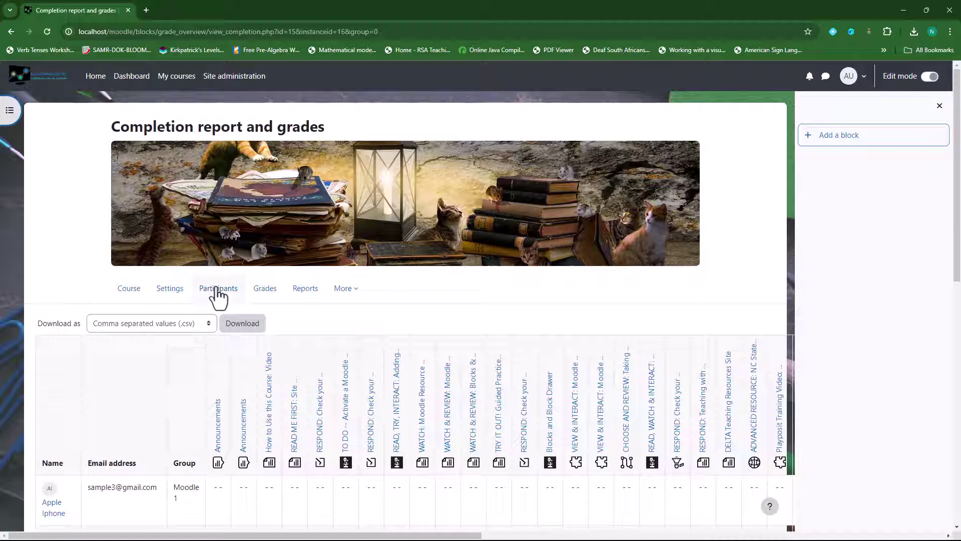
left_click(127, 290)
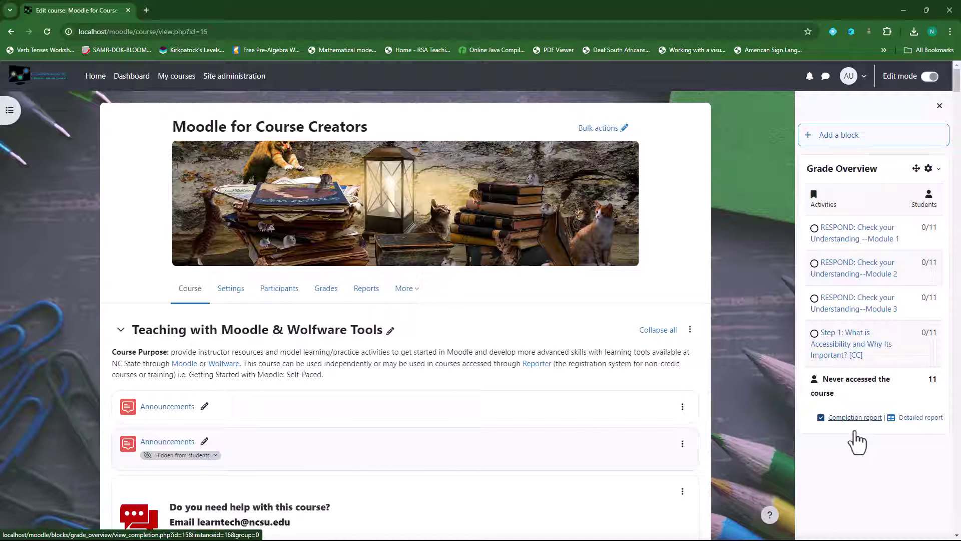
Open the Grade Overview block's detailed report and look through it.
left_click(926, 419)
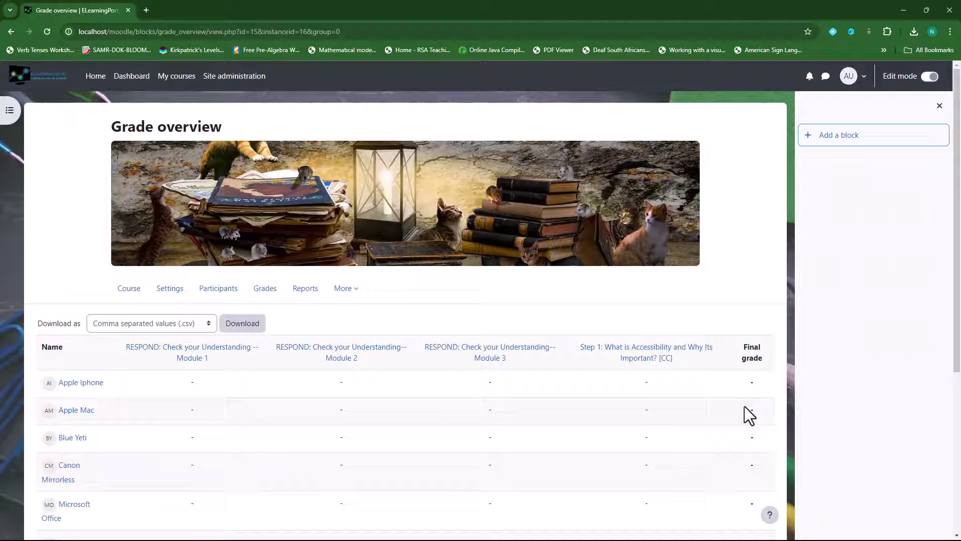
scroll(310, 413, "down", 1)
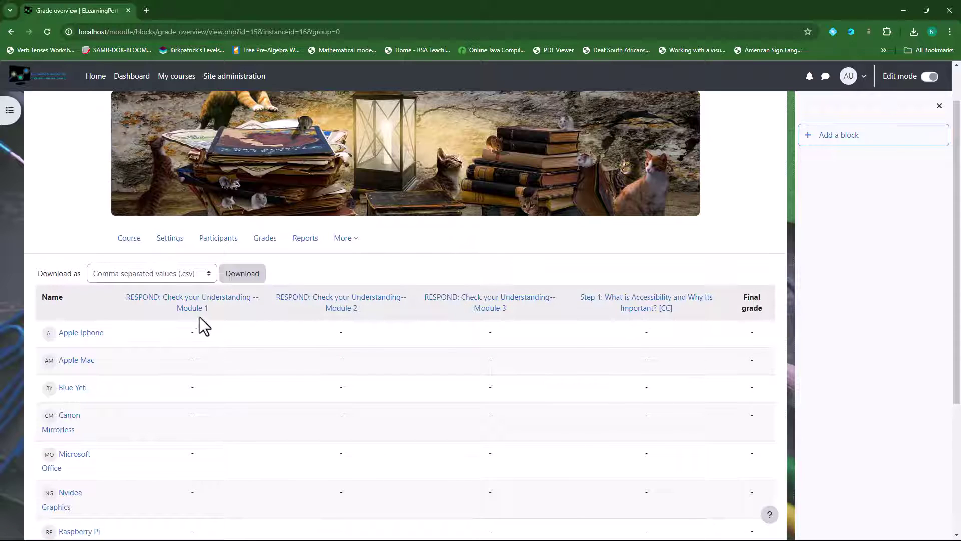
scroll(228, 419, "down", 3)
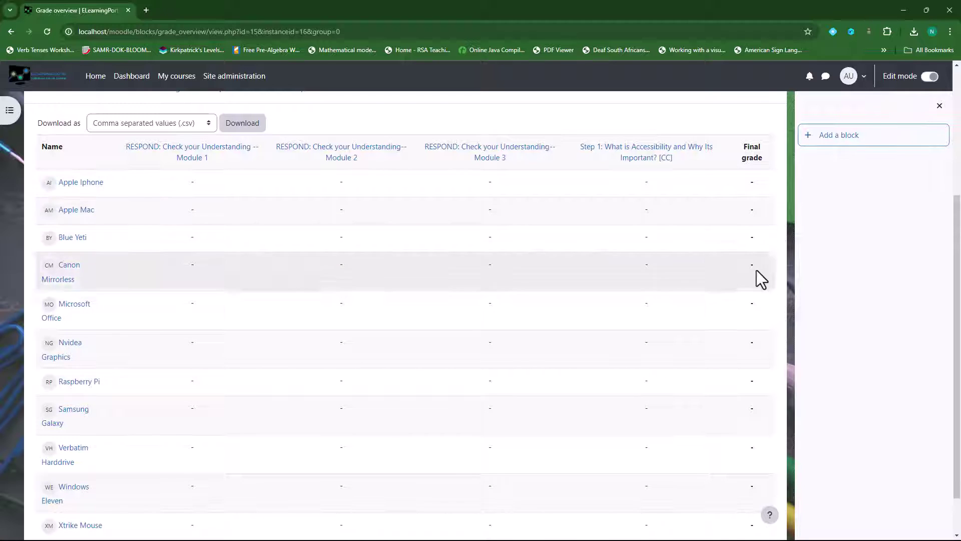
scroll(753, 392, "down", 1)
scroll(754, 392, "up", 3)
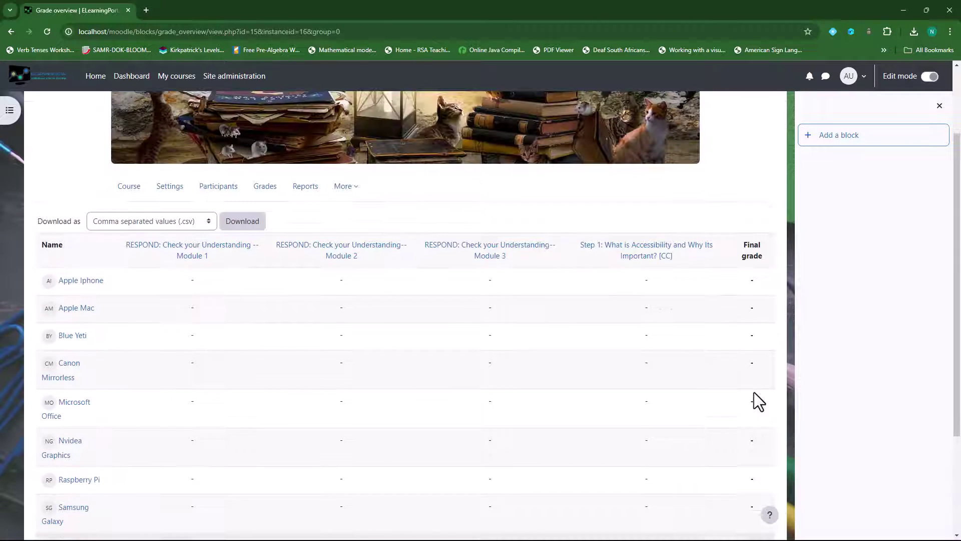
Export the report as Microsoft Excel (.xlsx) and open detail_report (6).xlsx.
left_click(203, 220)
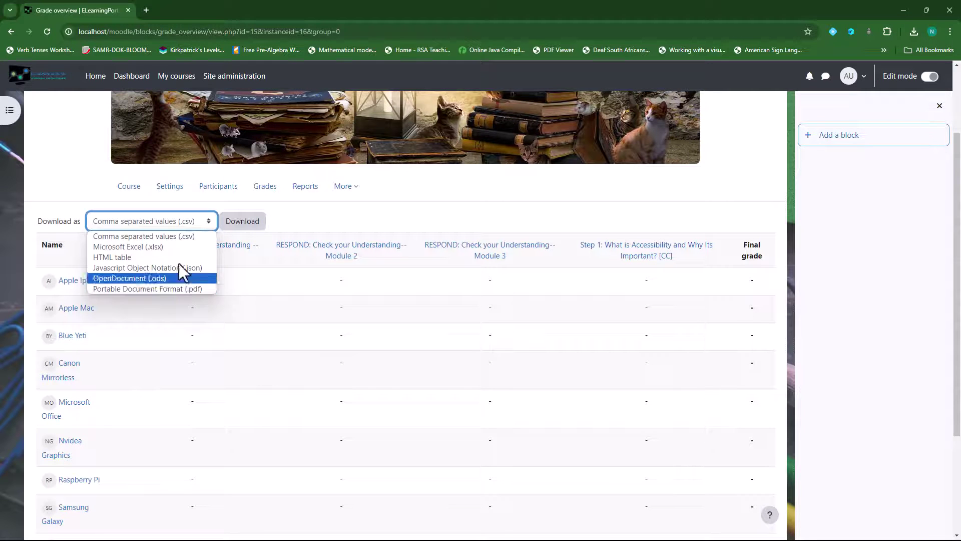
left_click(148, 246)
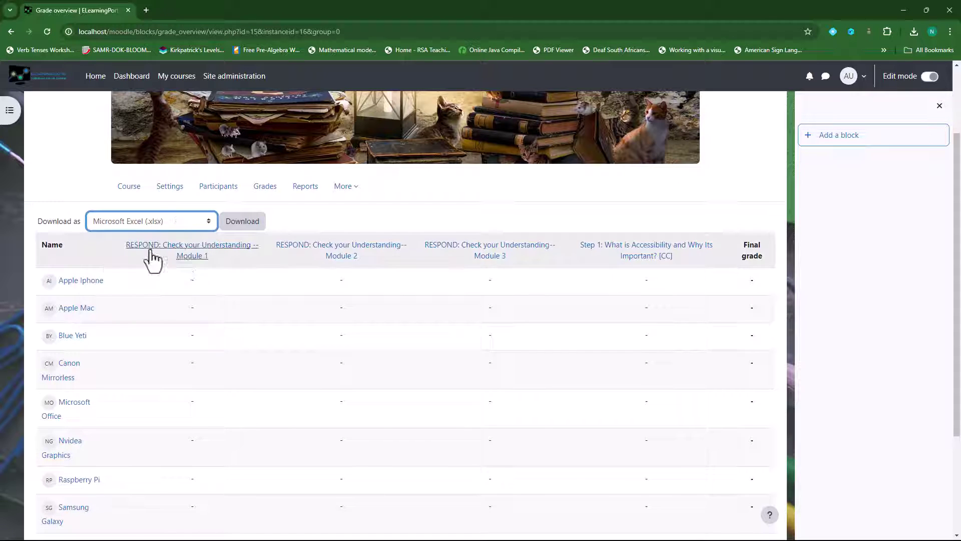
left_click(243, 225)
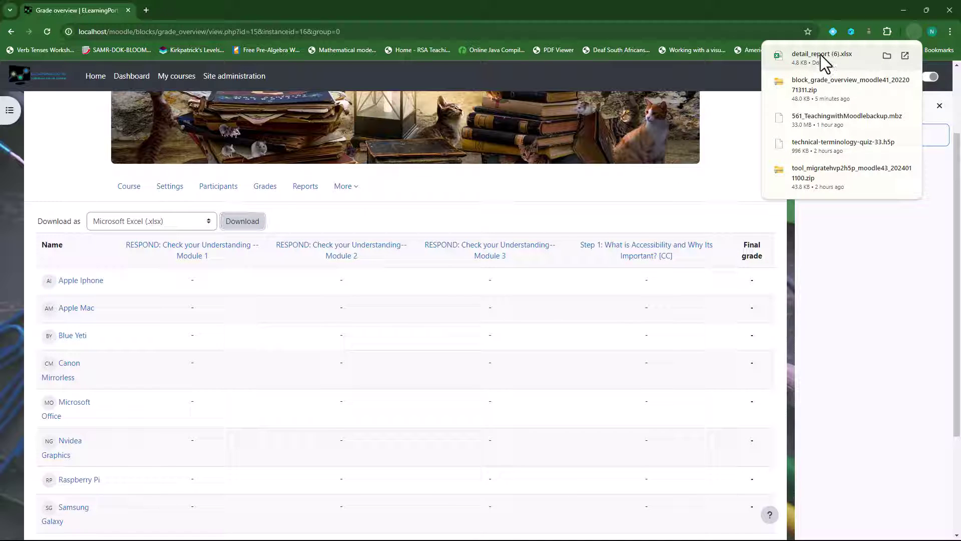
left_click(820, 54)
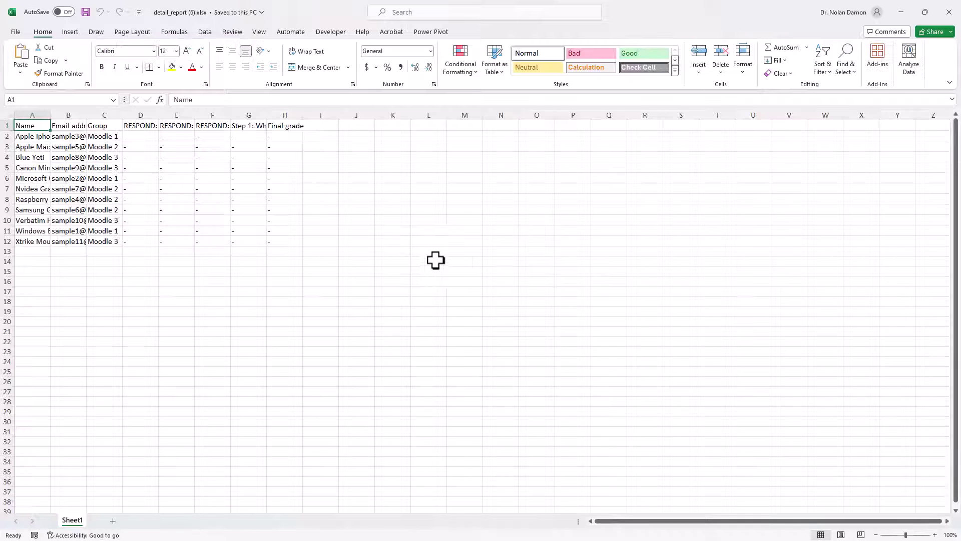
Widen the Name and activity columns so names and headers like Module 1 and Step 1 read fully.
left_click_drag(122, 114, 287, 115)
left_click_drag(89, 115, 190, 114)
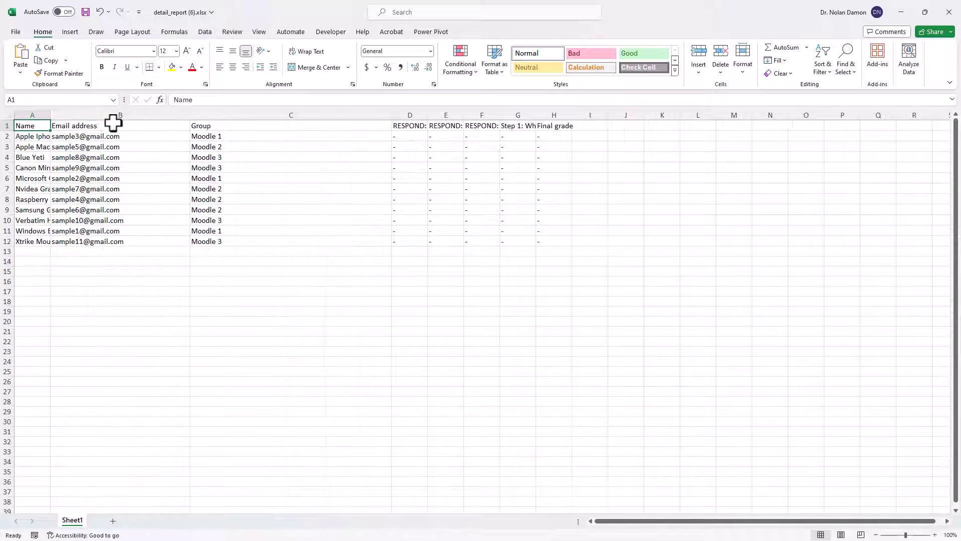
left_click_drag(51, 115, 165, 116)
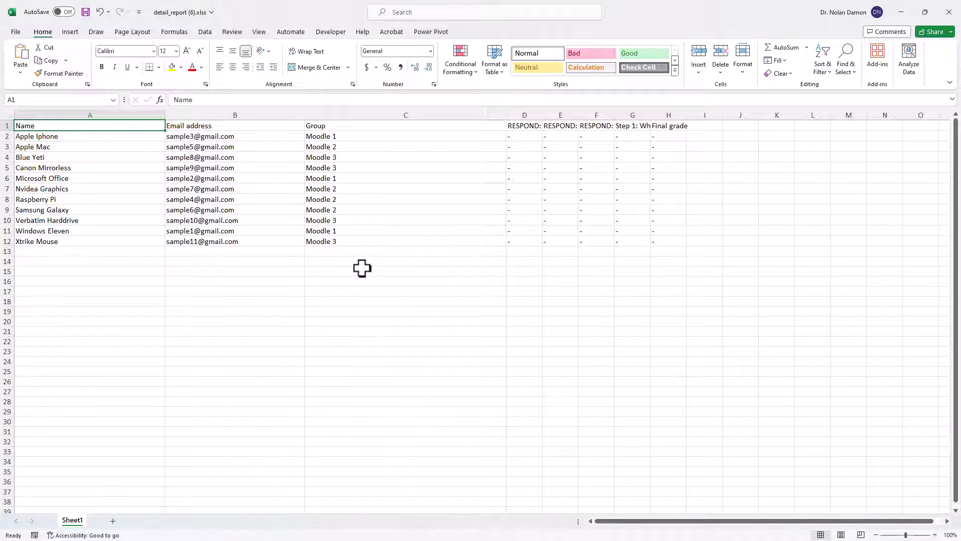
left_click_drag(506, 114, 393, 116)
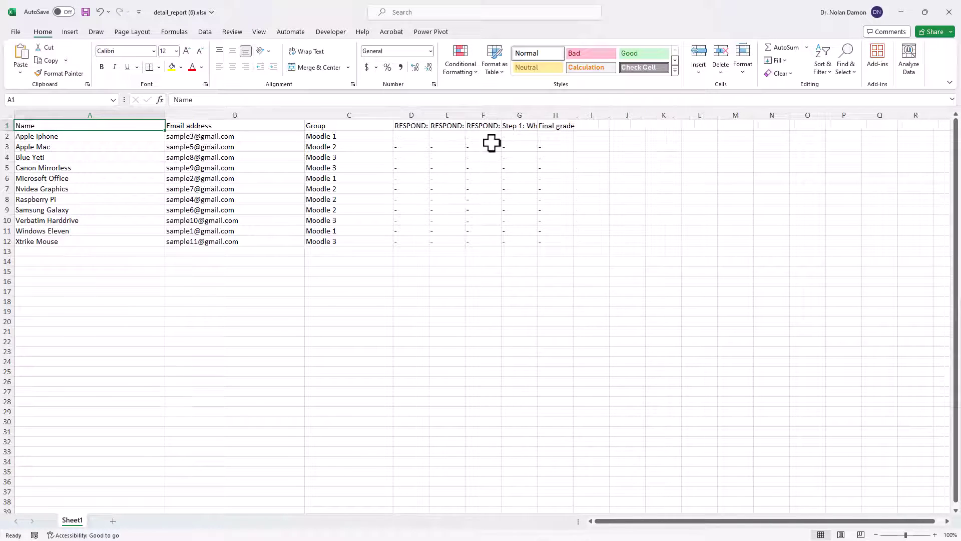
left_click_drag(431, 115, 936, 115)
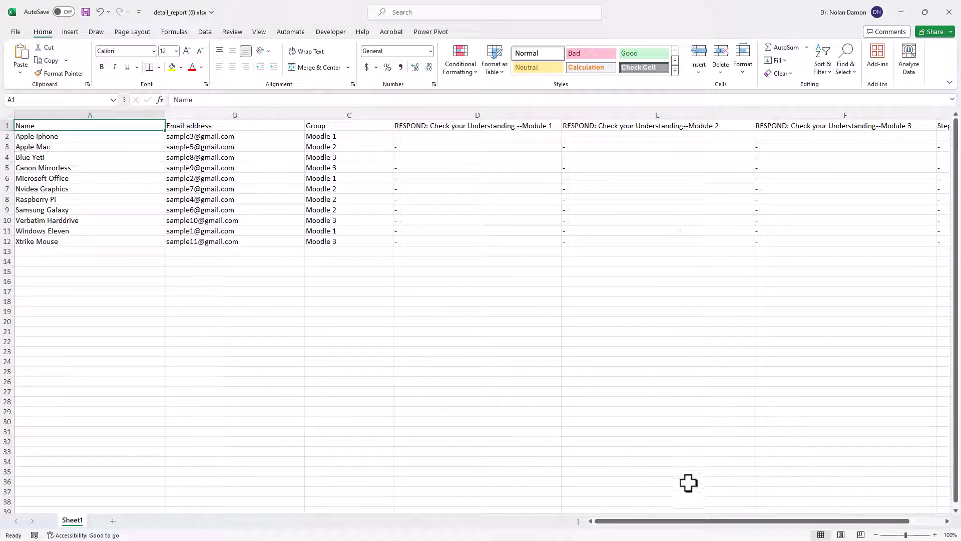
left_click_drag(711, 526, 756, 522)
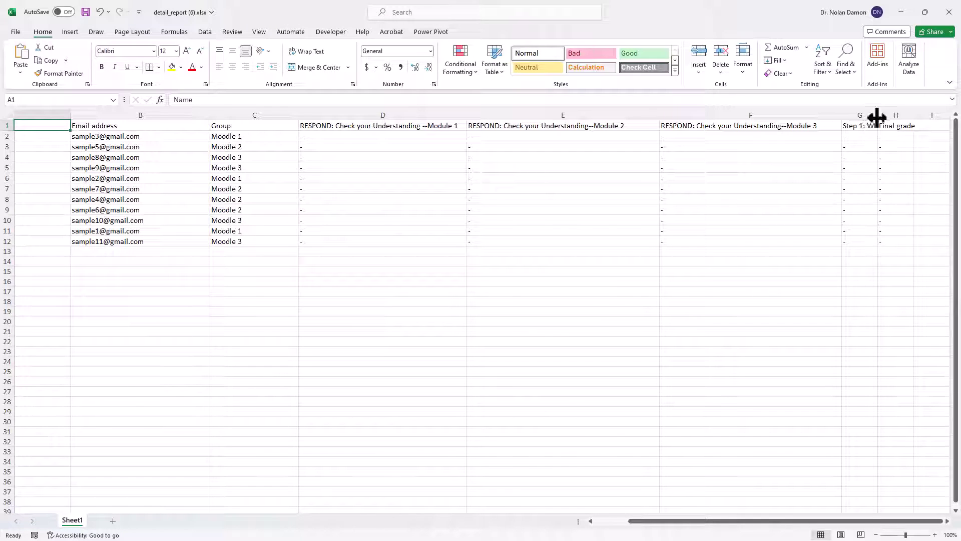
left_click_drag(878, 115, 949, 117)
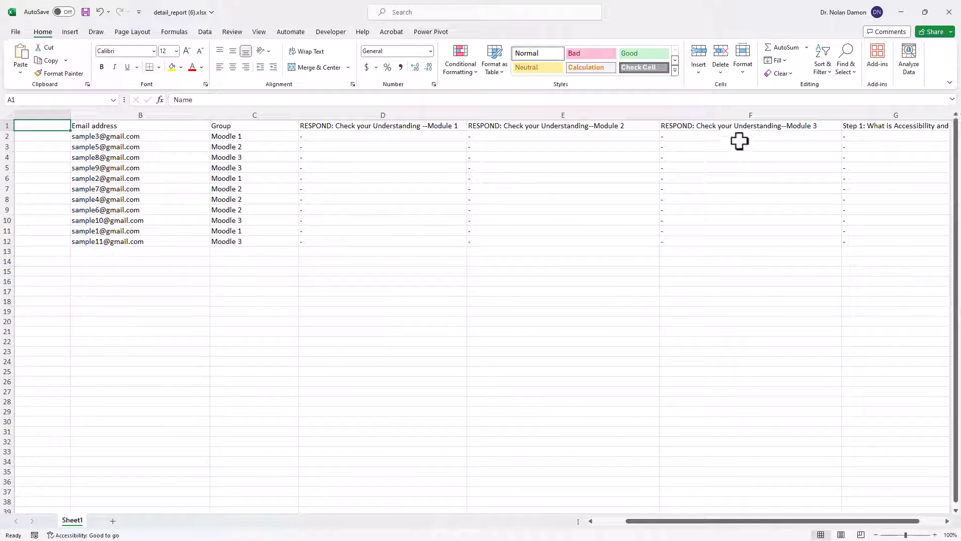
left_click_drag(689, 522, 608, 522)
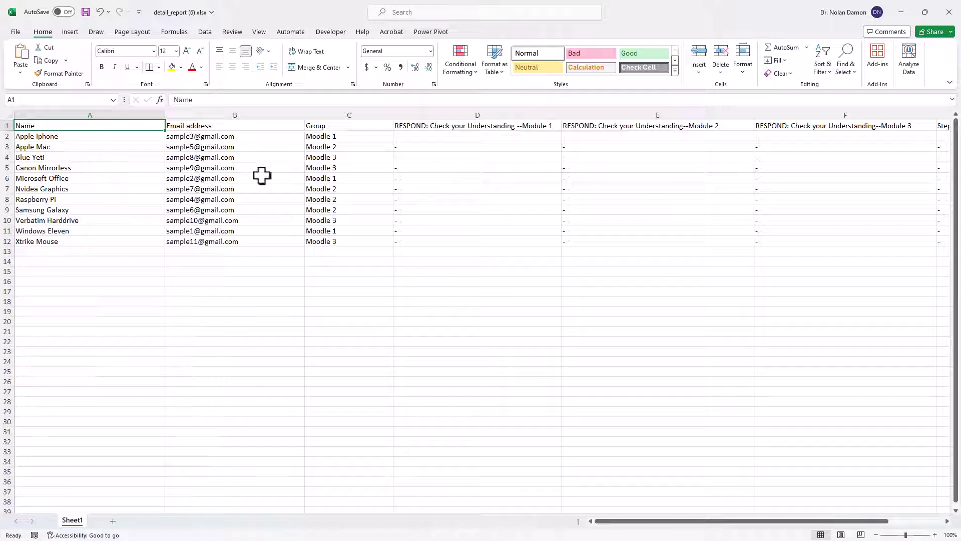
left_click_drag(721, 530, 775, 521)
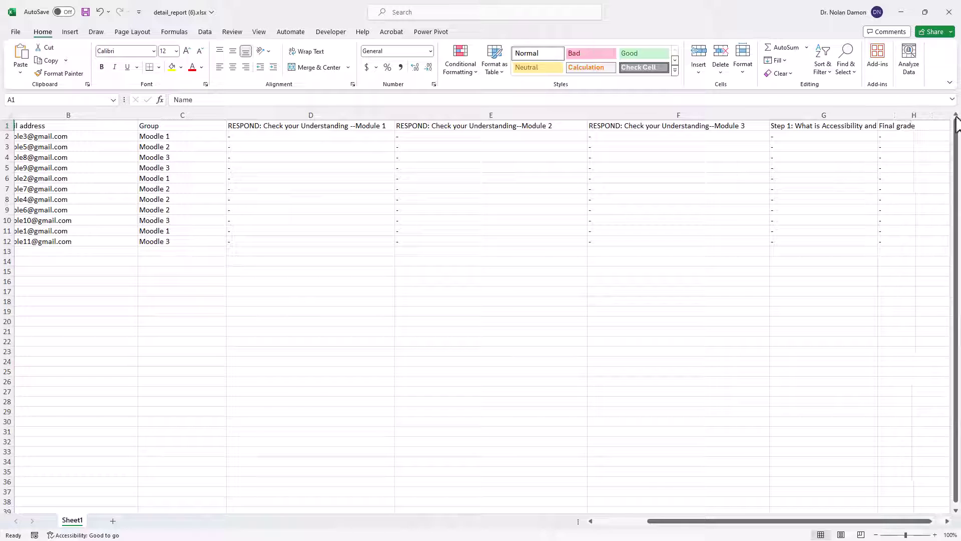
left_click_drag(878, 114, 929, 114)
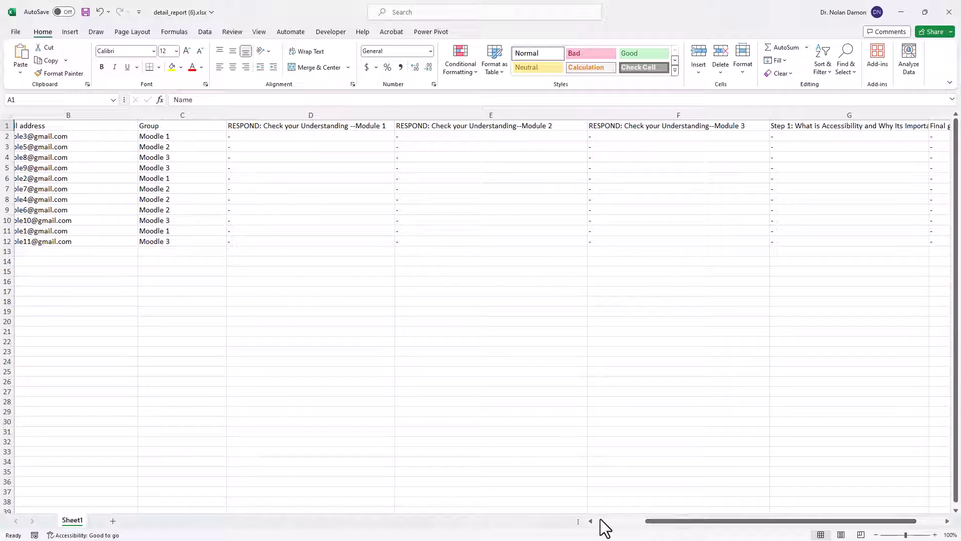
left_click_drag(662, 523, 607, 523)
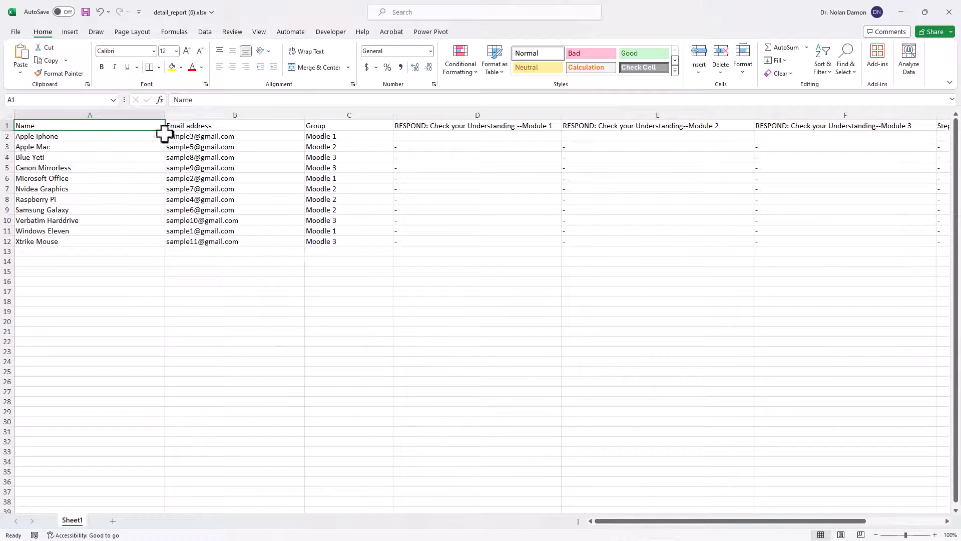
Delete the Email address and Group columns (B:C).
left_click(210, 114)
left_click_drag(300, 114, 343, 112)
right_click(343, 118)
left_click(395, 231)
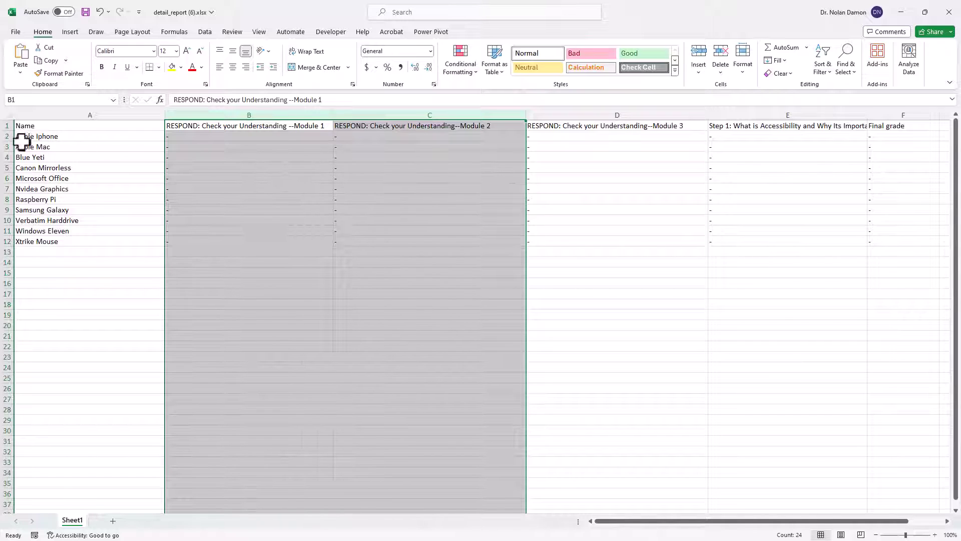
Insert a blank row above the first student row in the grade sheet.
left_click(6, 136)
right_click(9, 139)
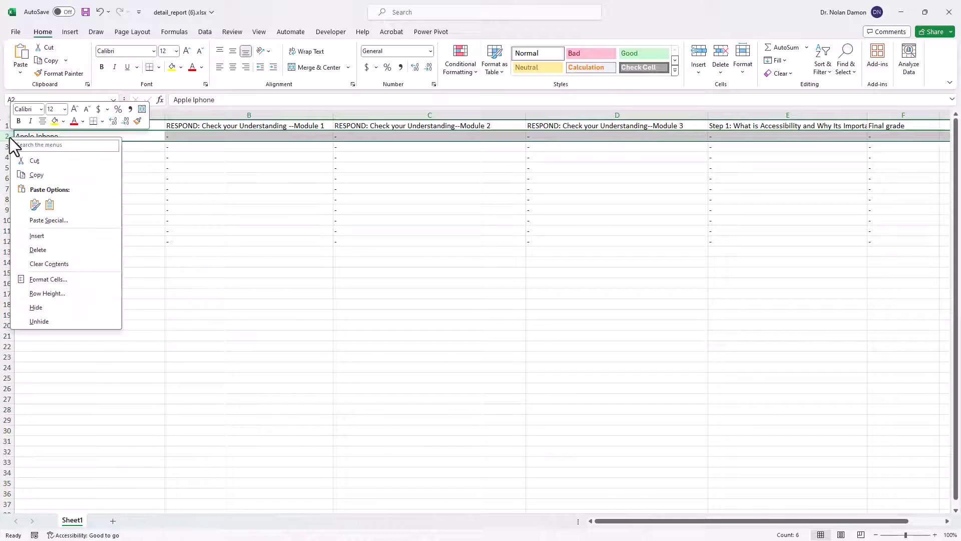
left_click(44, 235)
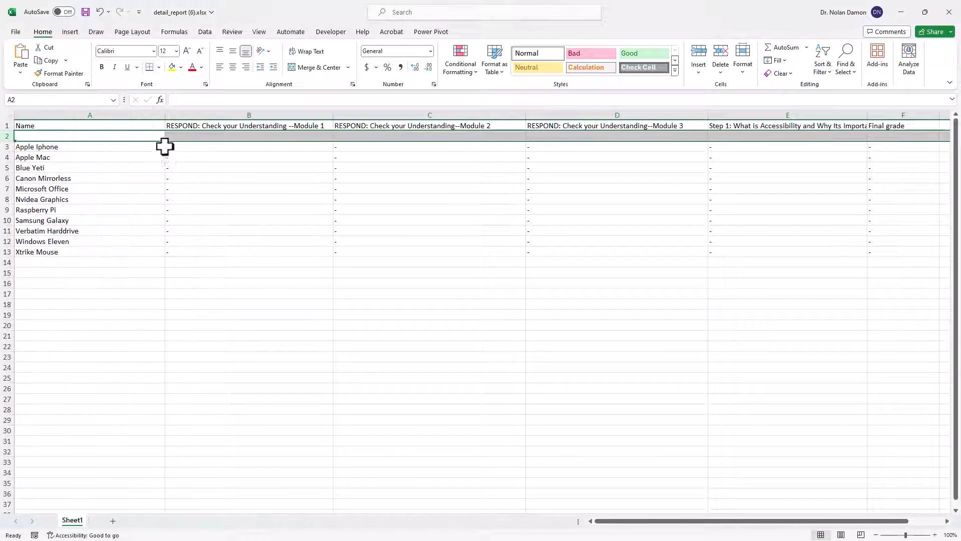
Enter maximum marks of 50 for each activity and 200 for Final grade in row 2, then select A1:F13.
left_click(222, 137)
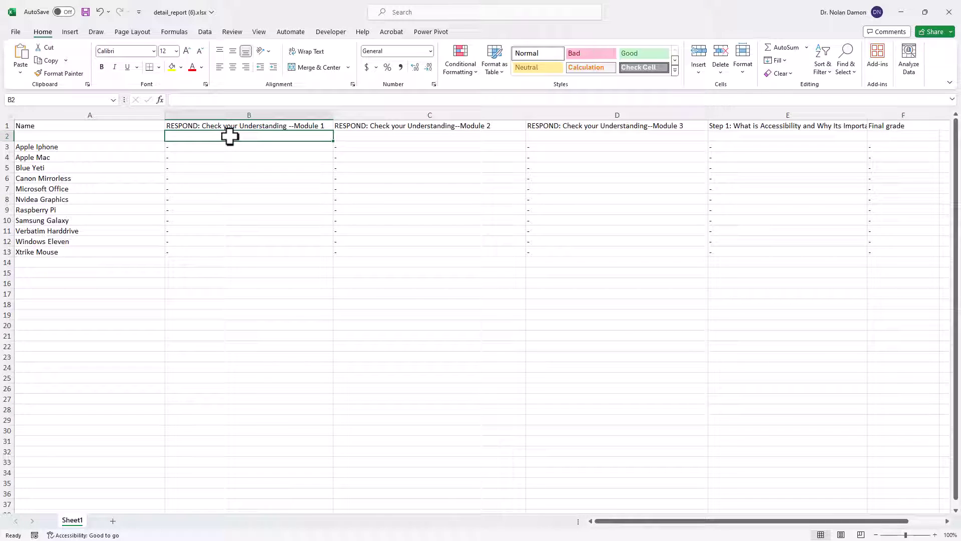
type("50")
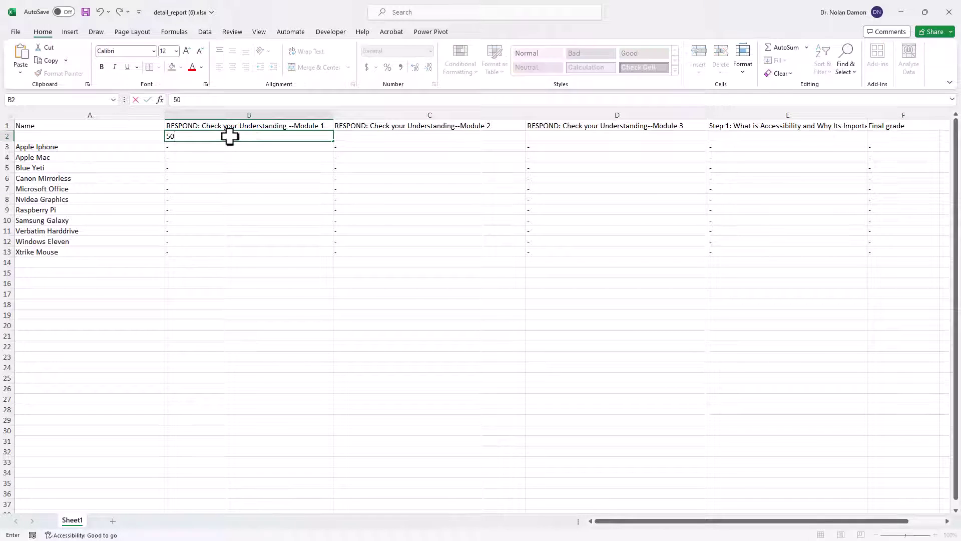
left_click(387, 138)
type("5")
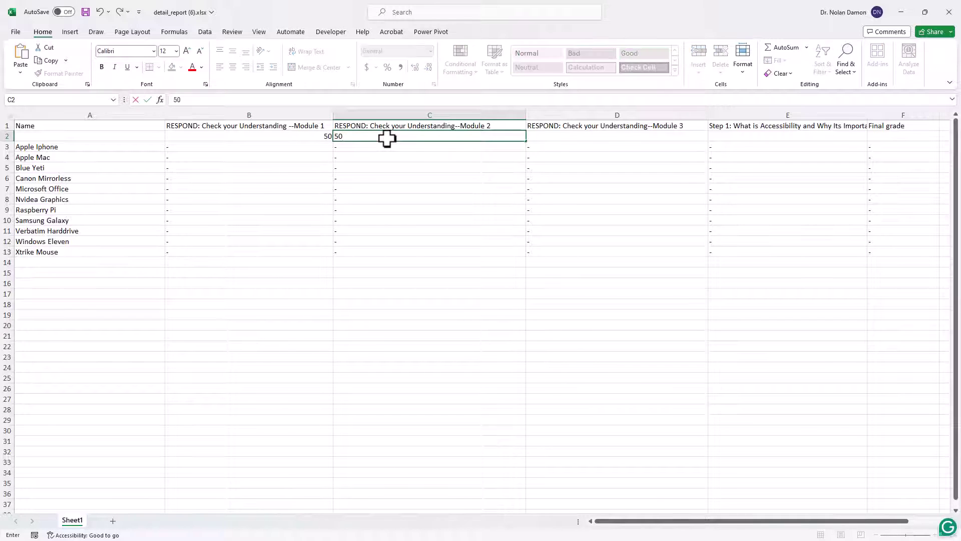
type("0")
left_click(555, 139)
type("50")
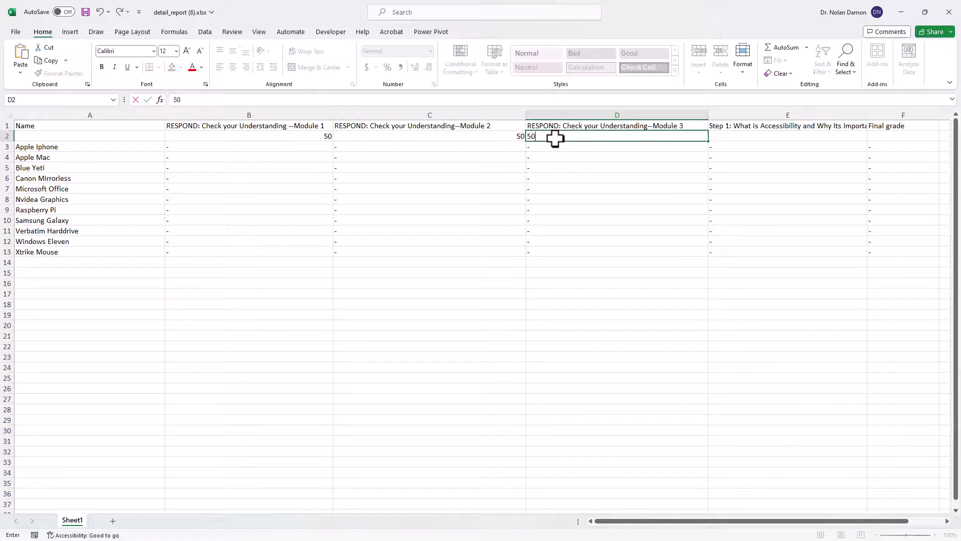
left_click(774, 139)
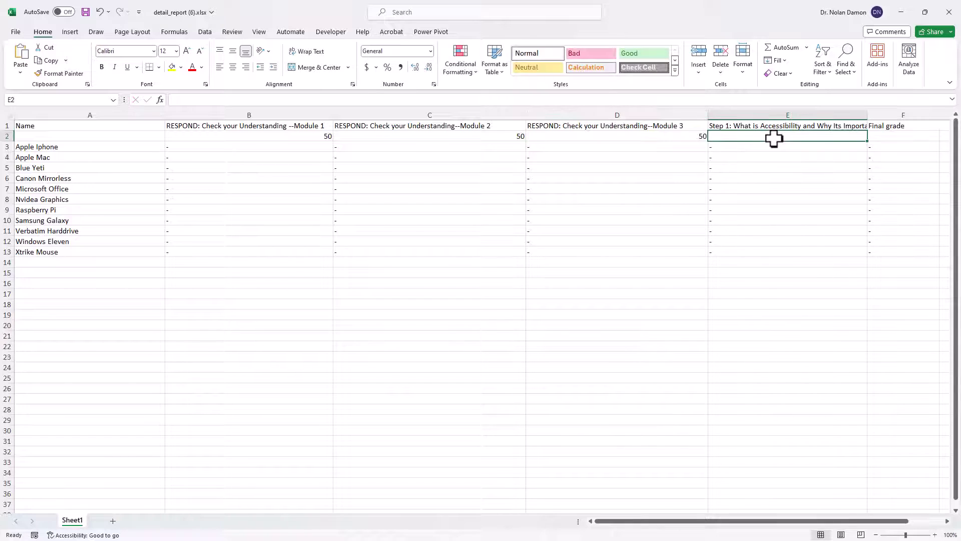
type("50")
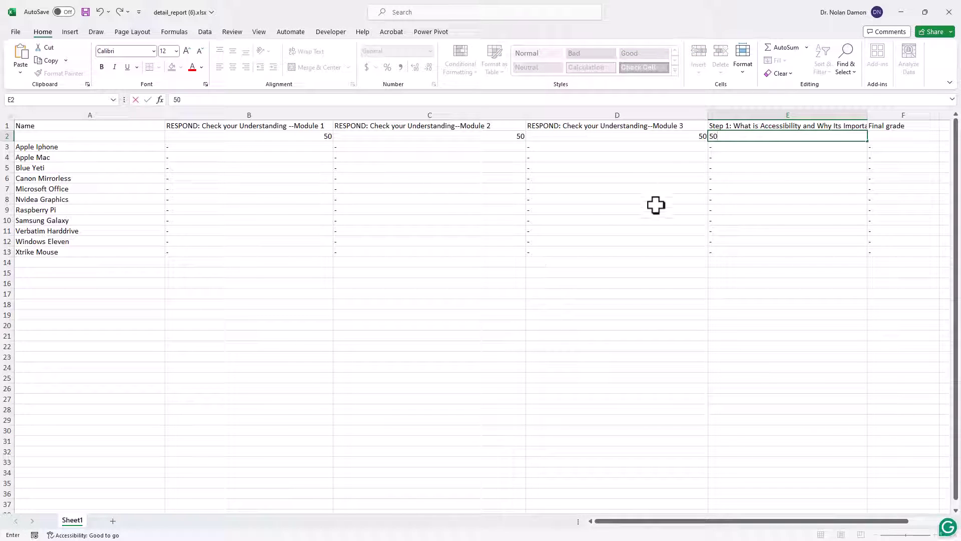
left_click(896, 140)
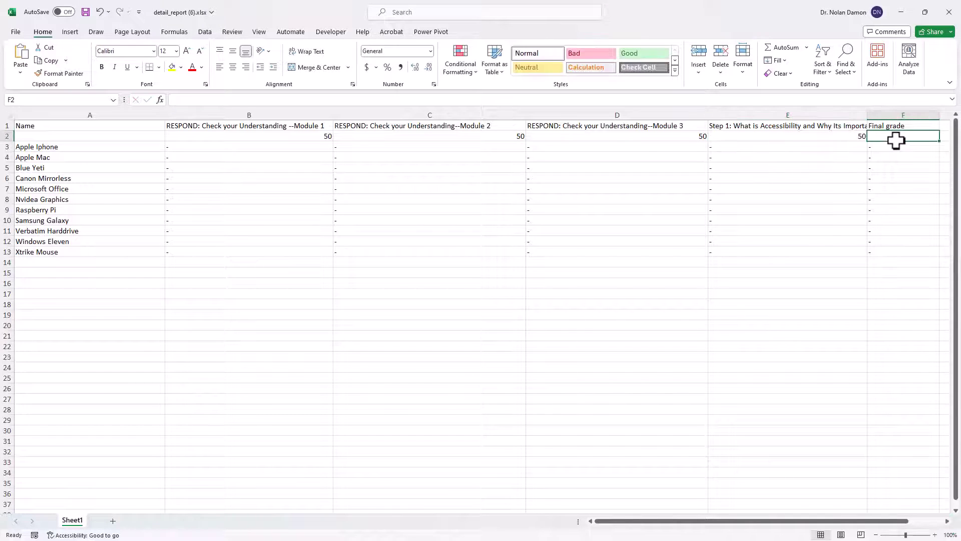
type("200")
left_click(753, 285)
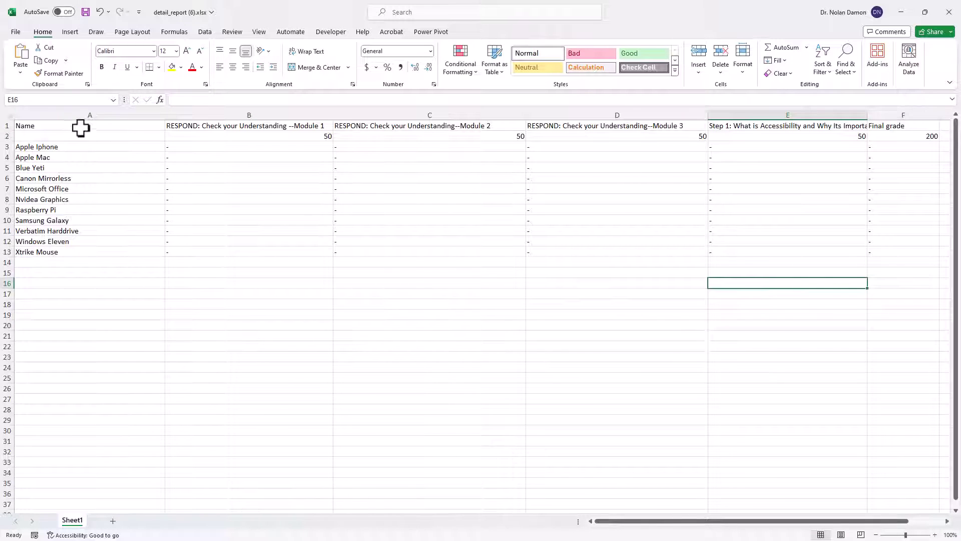
left_click_drag(81, 128, 907, 255)
Give the table outline and inside borders through Format Cells > Border.
right_click(637, 196)
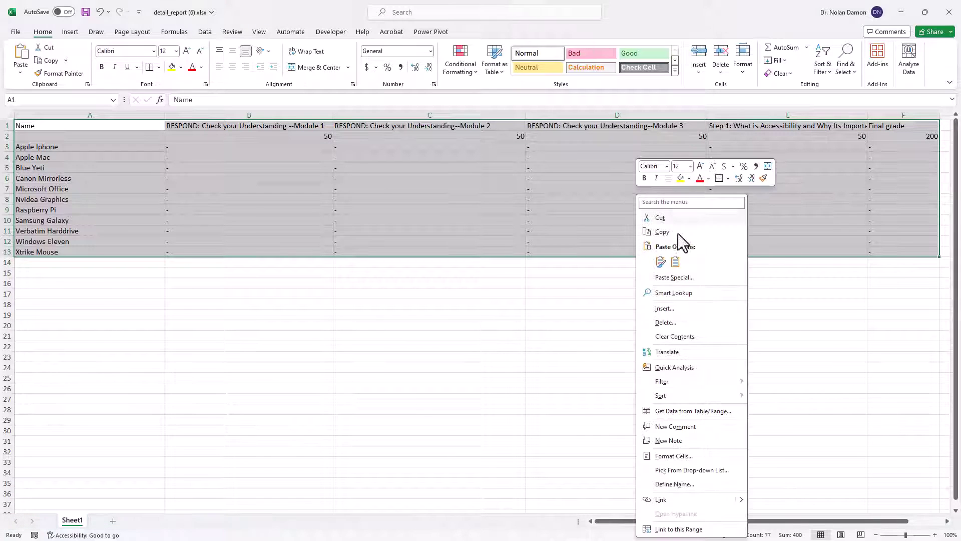
left_click(686, 454)
left_click(662, 321)
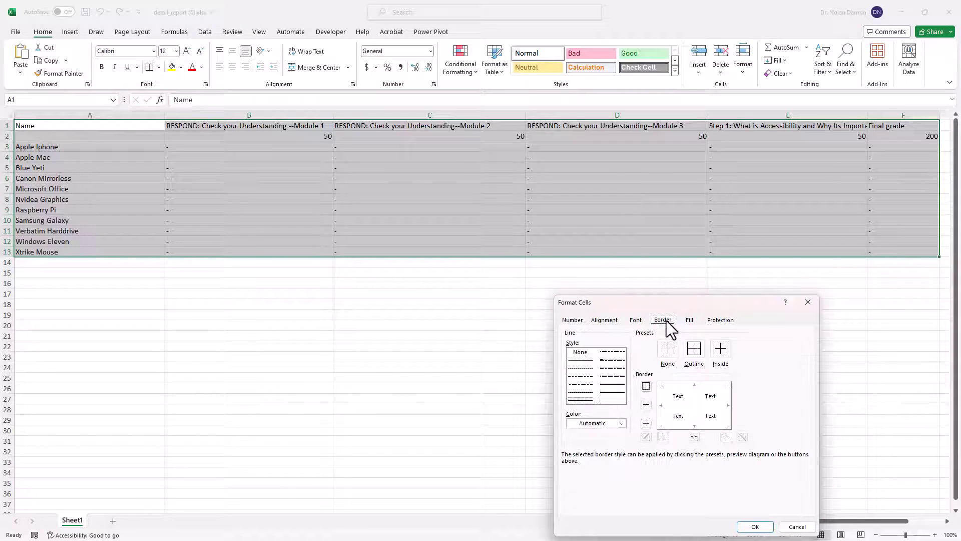
left_click(674, 384)
left_click(661, 396)
left_click(680, 423)
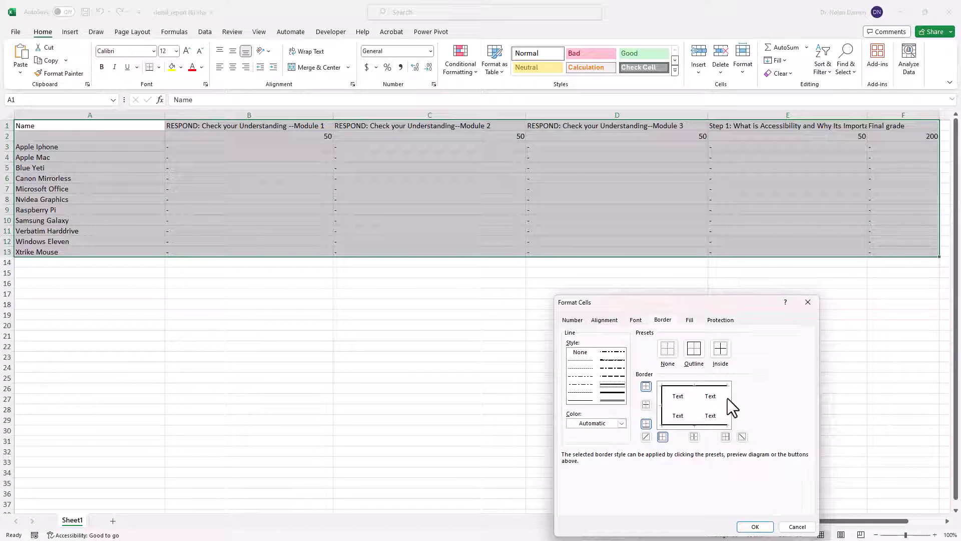
left_click(727, 399)
left_click(581, 401)
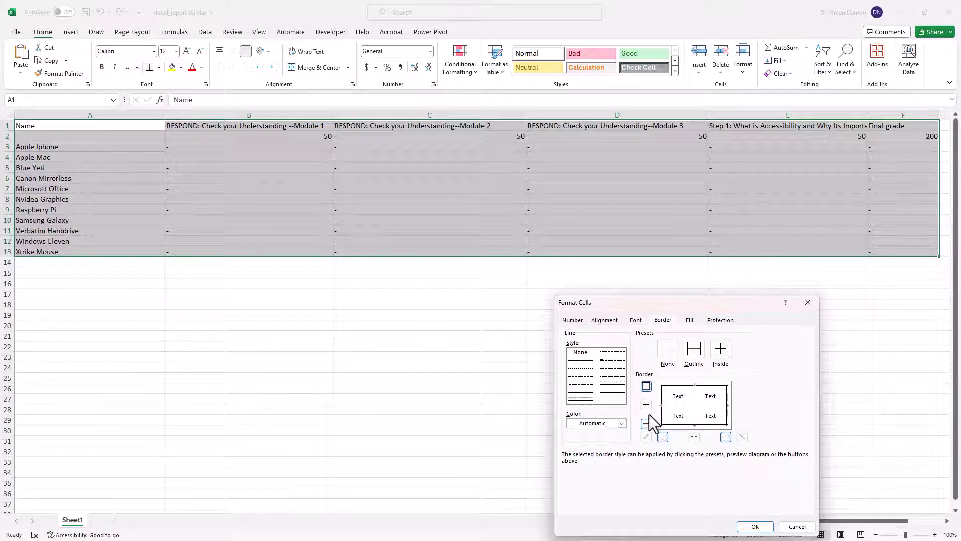
left_click(695, 404)
left_click(677, 407)
left_click(755, 527)
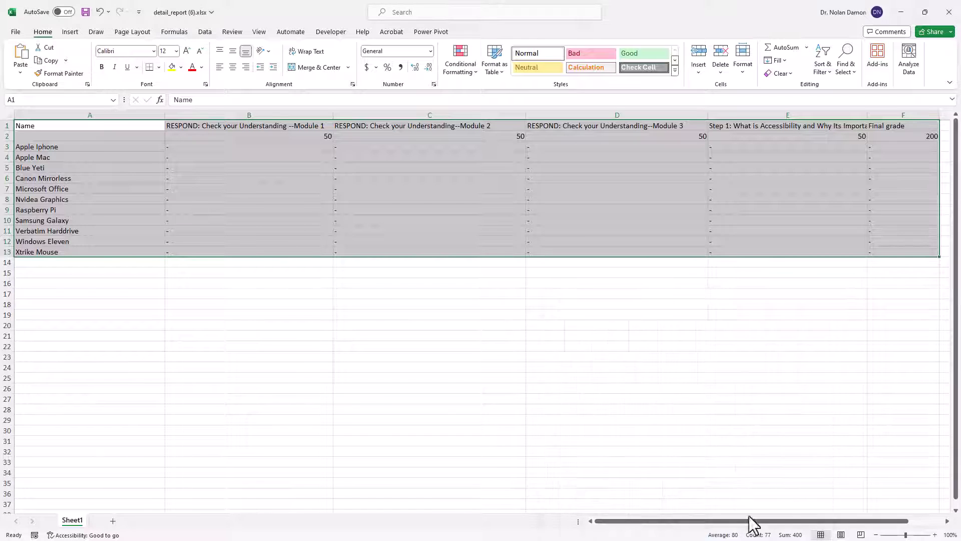
left_click(613, 378)
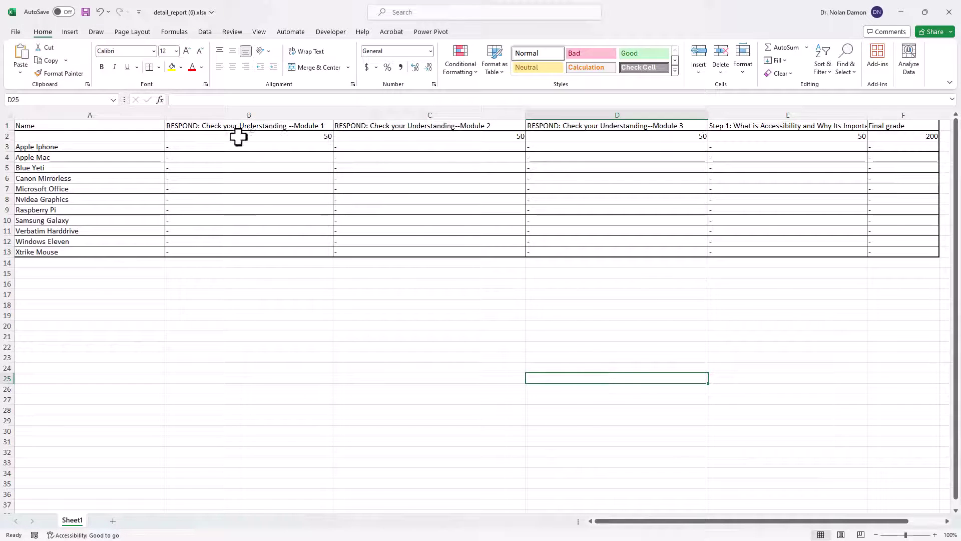
Centre the activity and Final grade columns B1:F13 horizontally.
left_click_drag(268, 135, 410, 146)
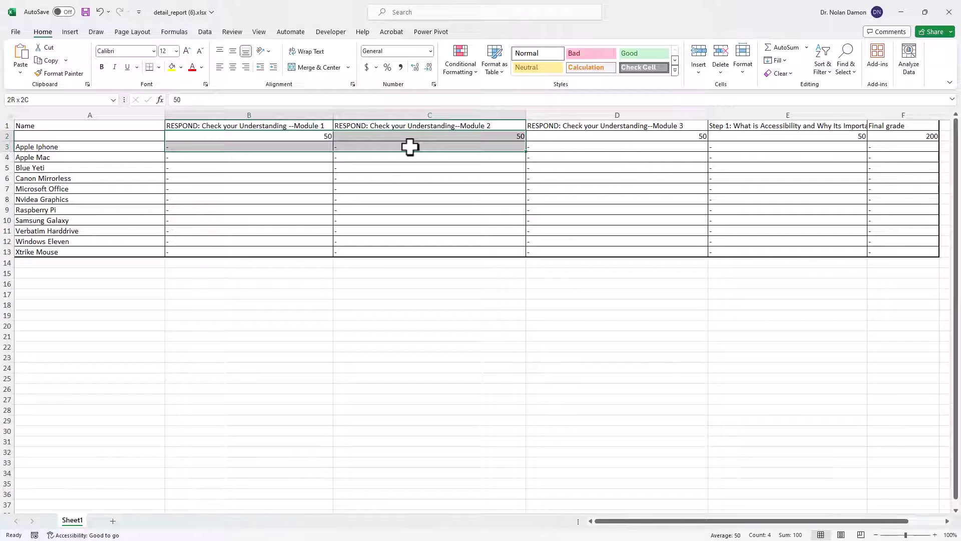
left_click_drag(276, 124, 897, 254)
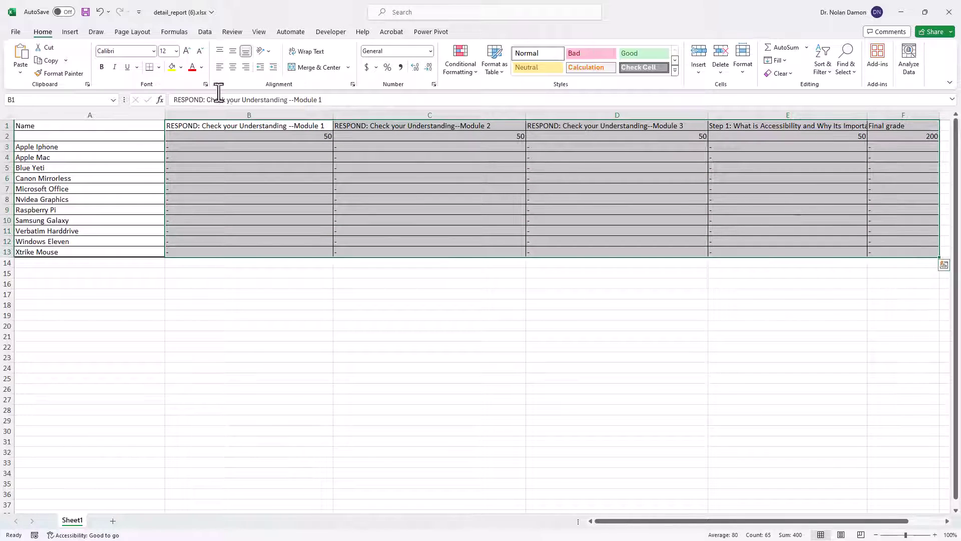
left_click(233, 67)
left_click(451, 346)
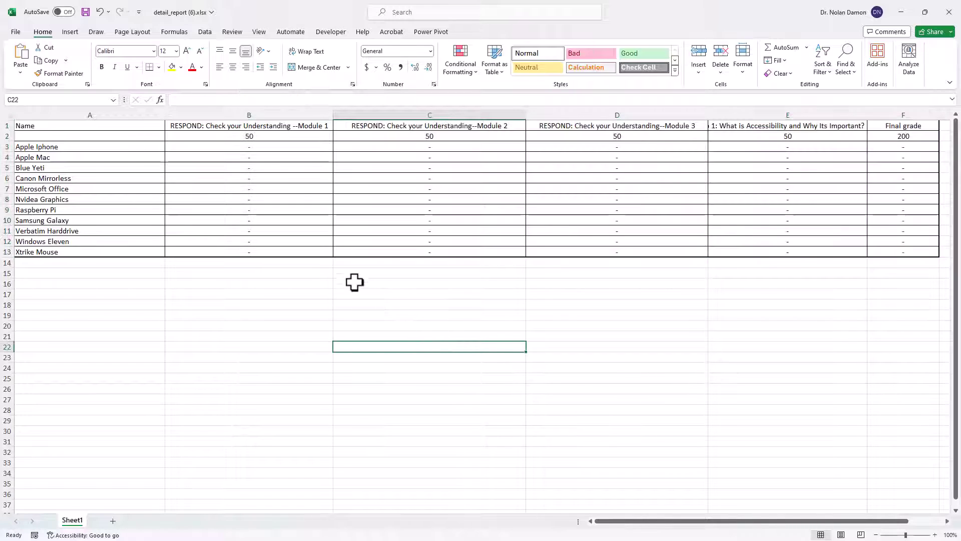
Apply the green Good cell style to the header rows B1:F2 and the Name heading A1.
left_click_drag(203, 128, 872, 133)
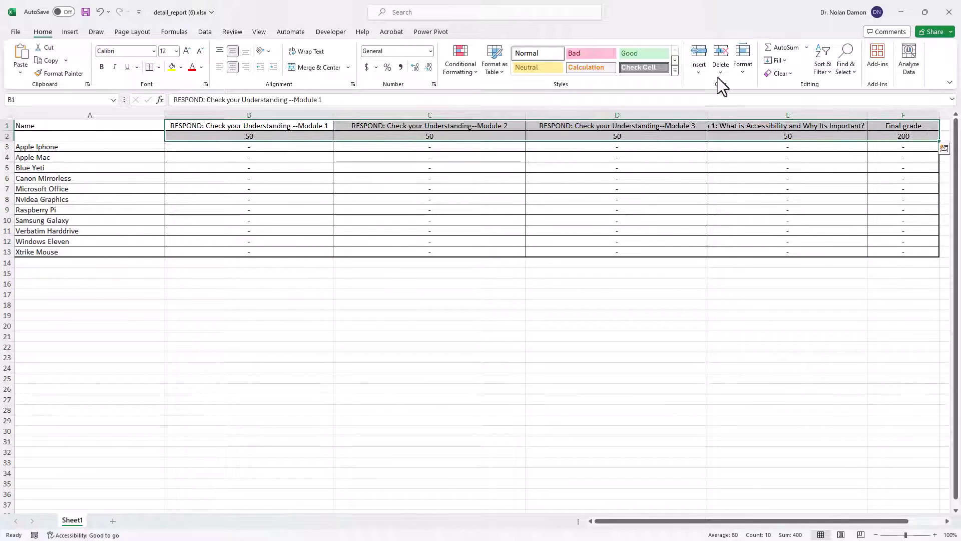
left_click(652, 54)
left_click(481, 325)
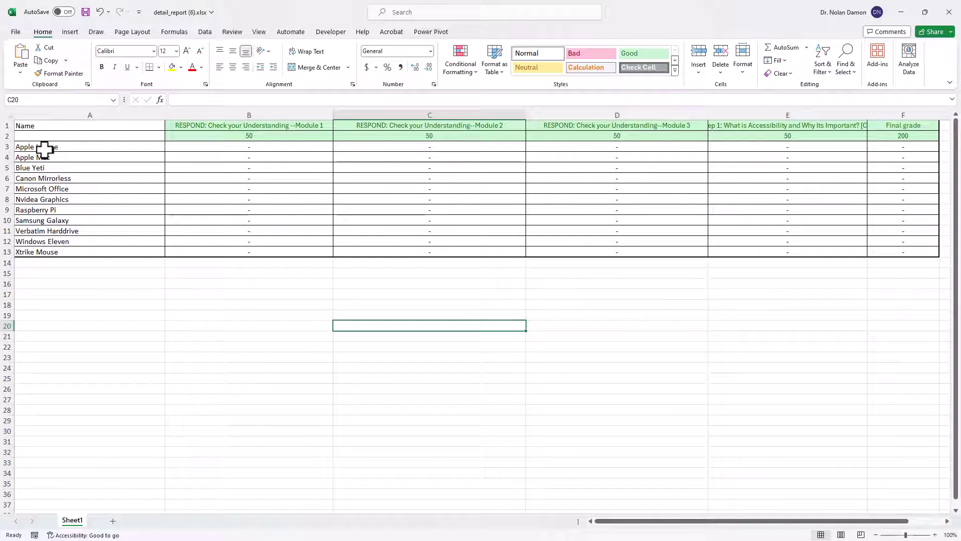
left_click(49, 128)
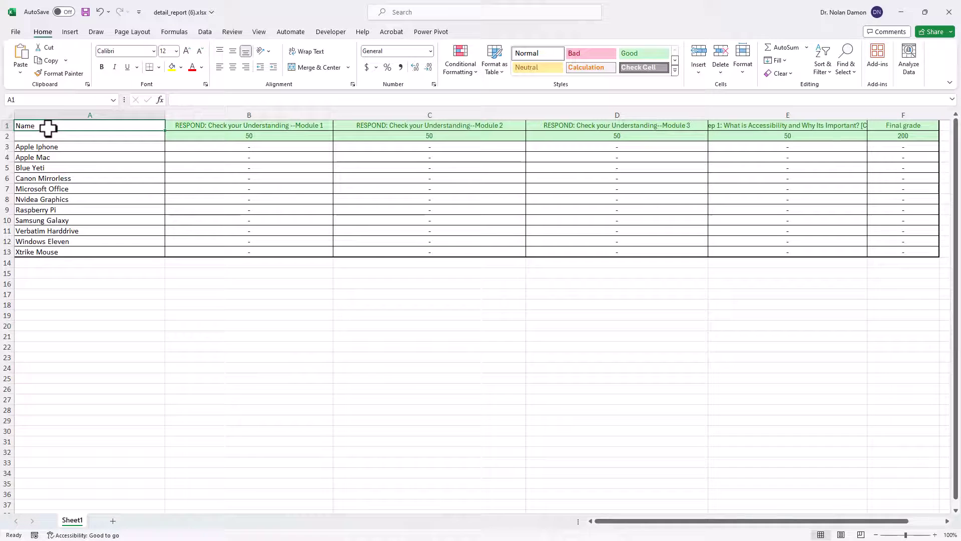
left_click(653, 53)
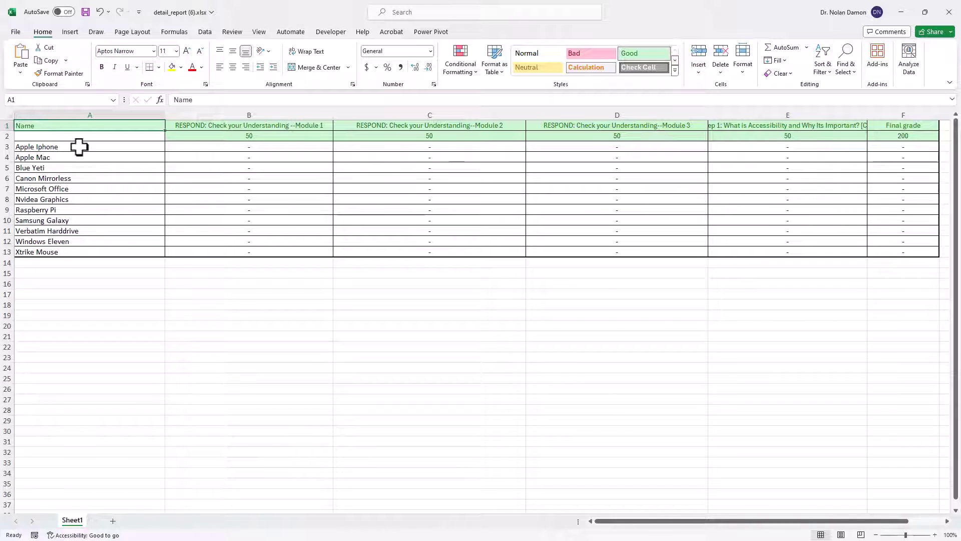
Apply the yellow Neutral cell style to the student names A3:A13.
left_click_drag(78, 147, 90, 254)
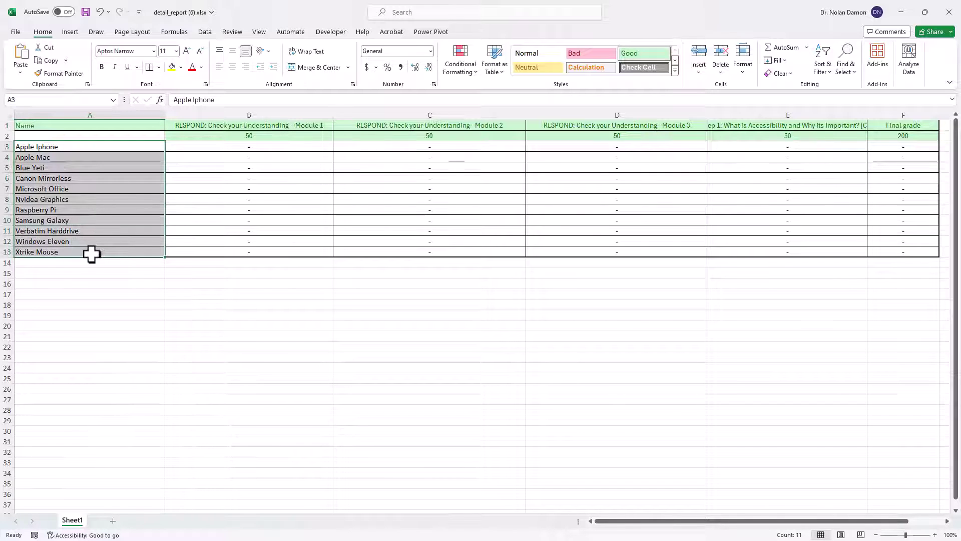
left_click(541, 68)
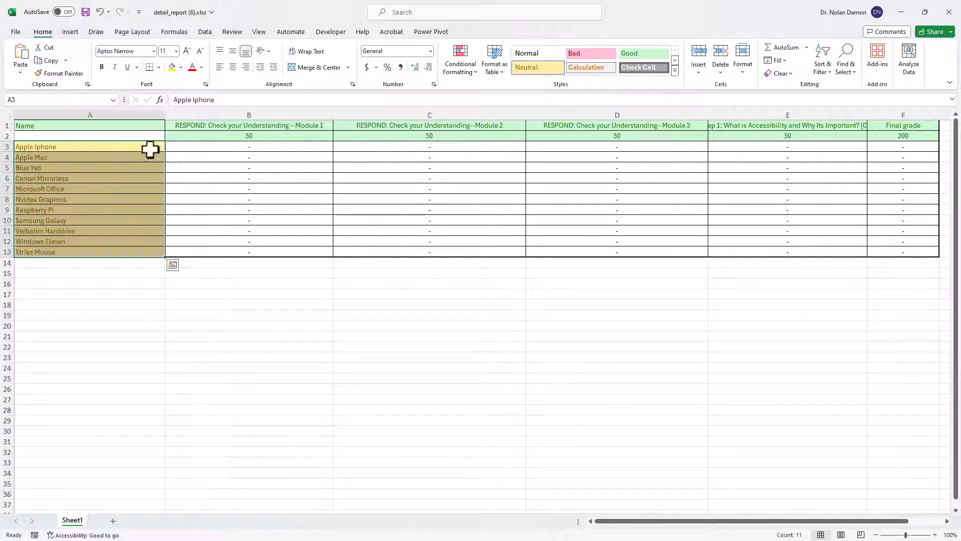
left_click(106, 138)
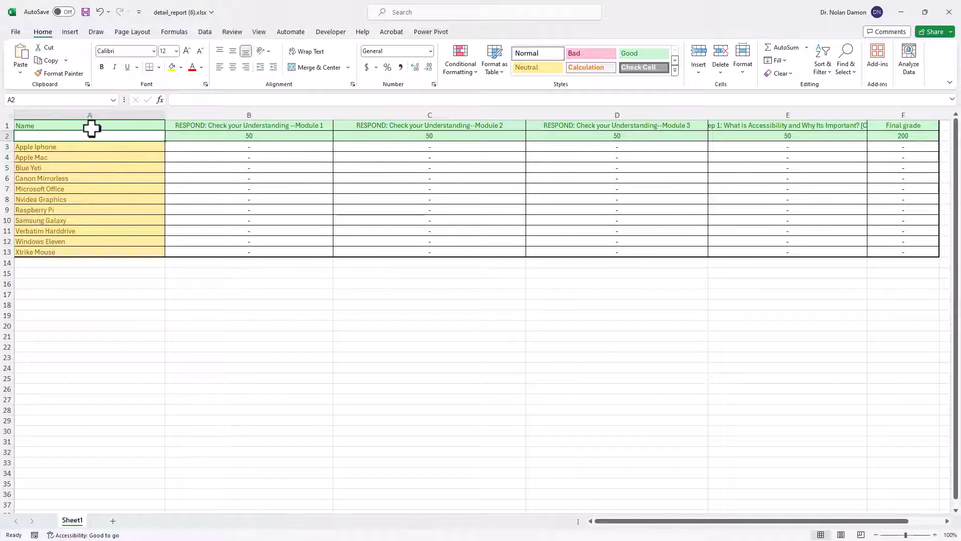
Merge and centre A1:A2 so Name spans both header rows.
left_click_drag(92, 128, 92, 134)
left_click(314, 68)
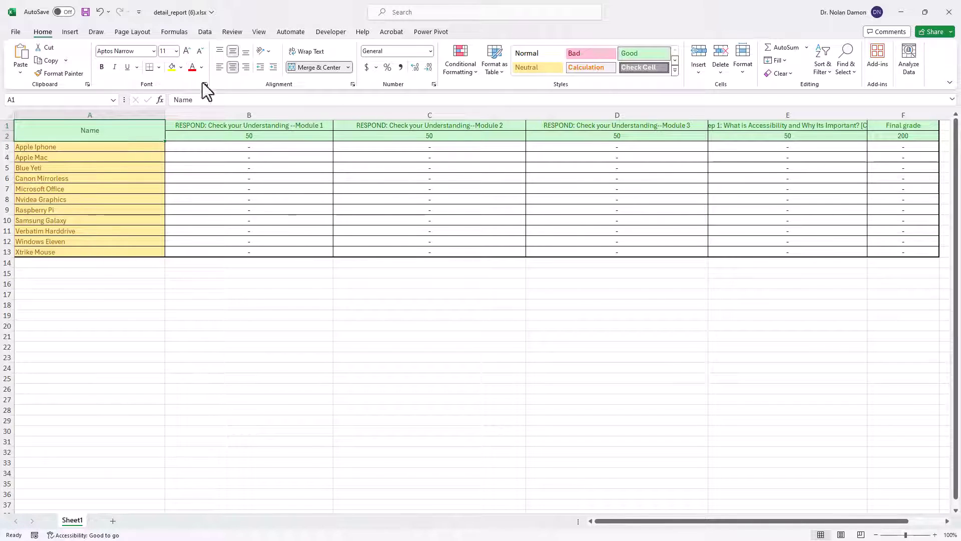
left_click(354, 326)
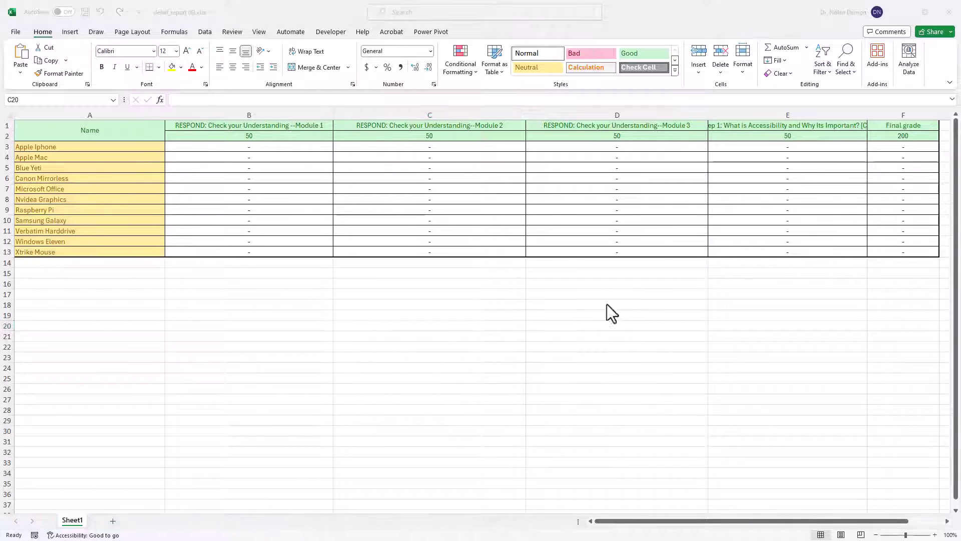
Minimize Excel, go to the Moodle for Course Creators course page, and hide the Grade Overview block.
left_click(900, 13)
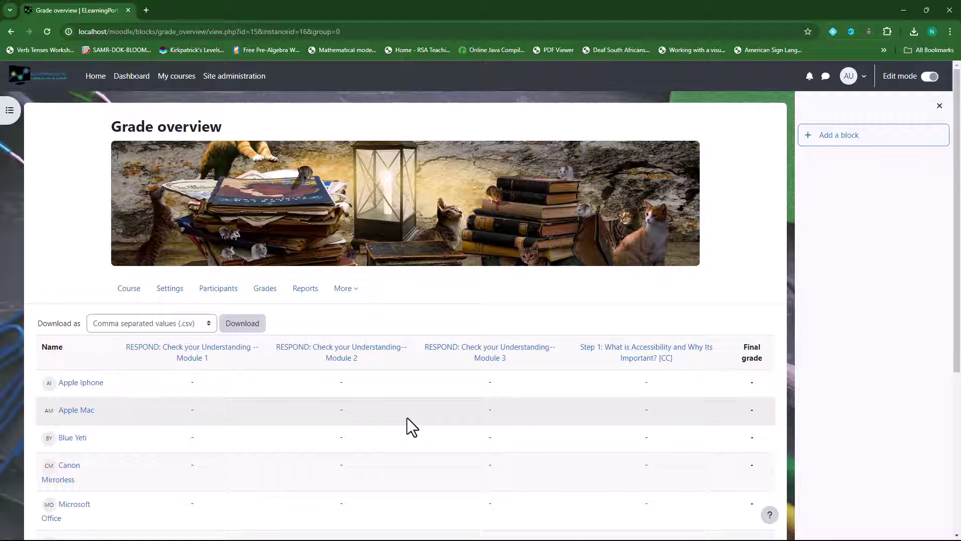
left_click(127, 289)
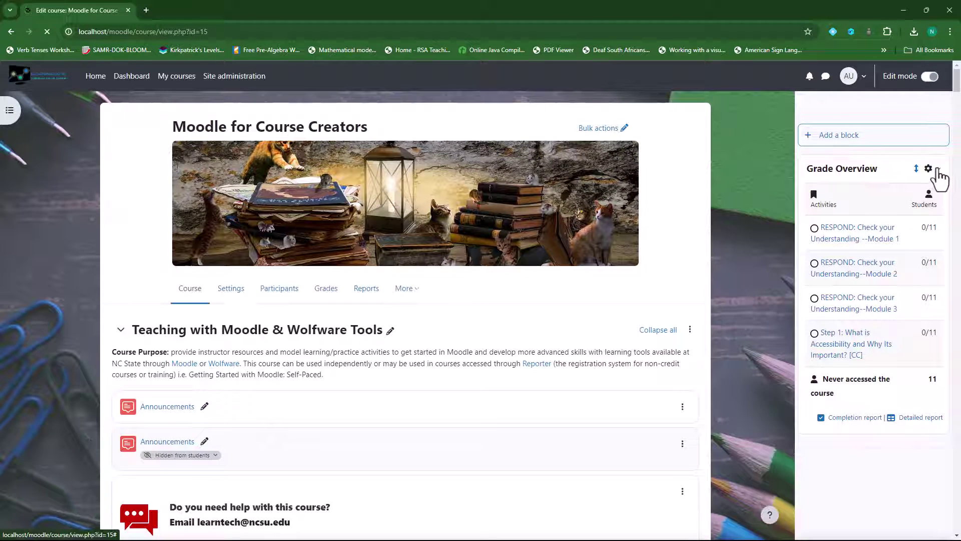
left_click(937, 169)
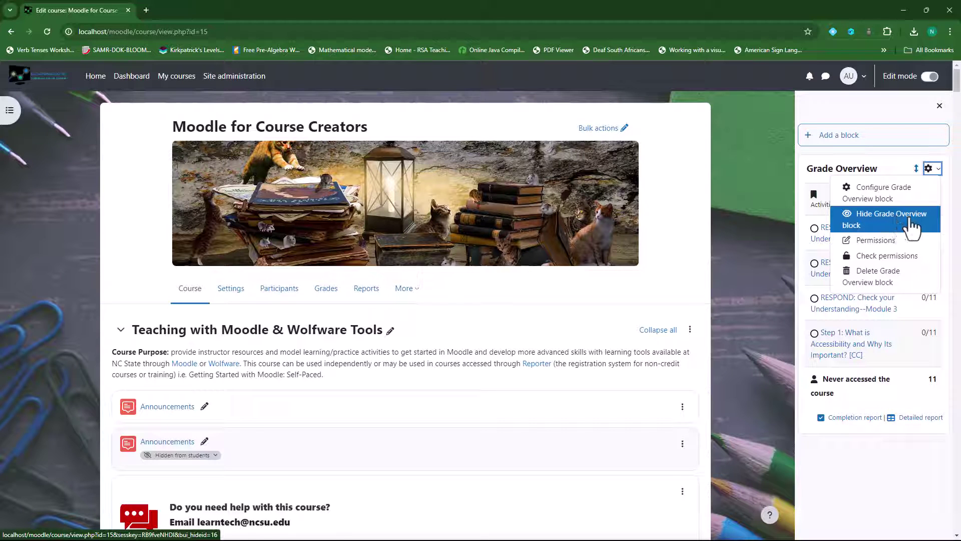
left_click(881, 226)
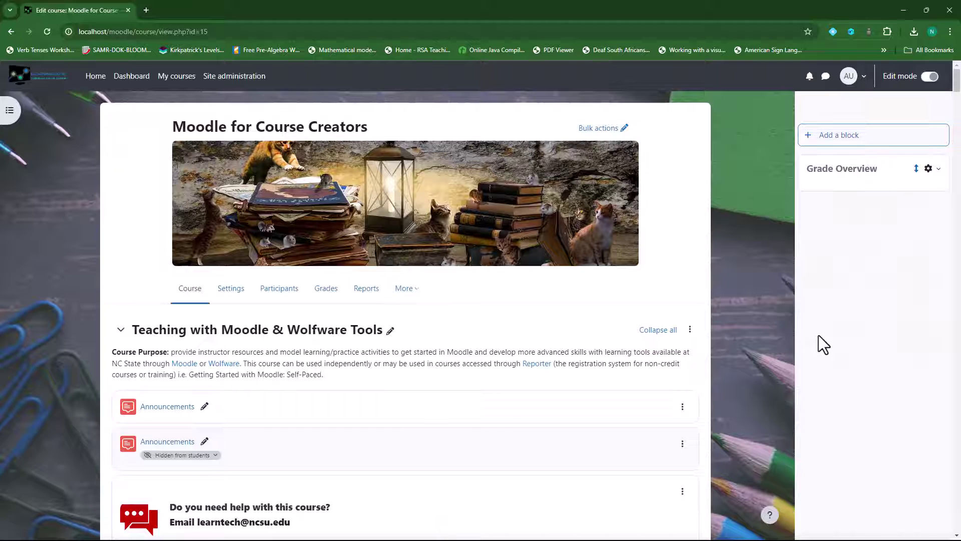
Choose Show Grade Overview block from the block's gear menu to restore it.
left_click(929, 169)
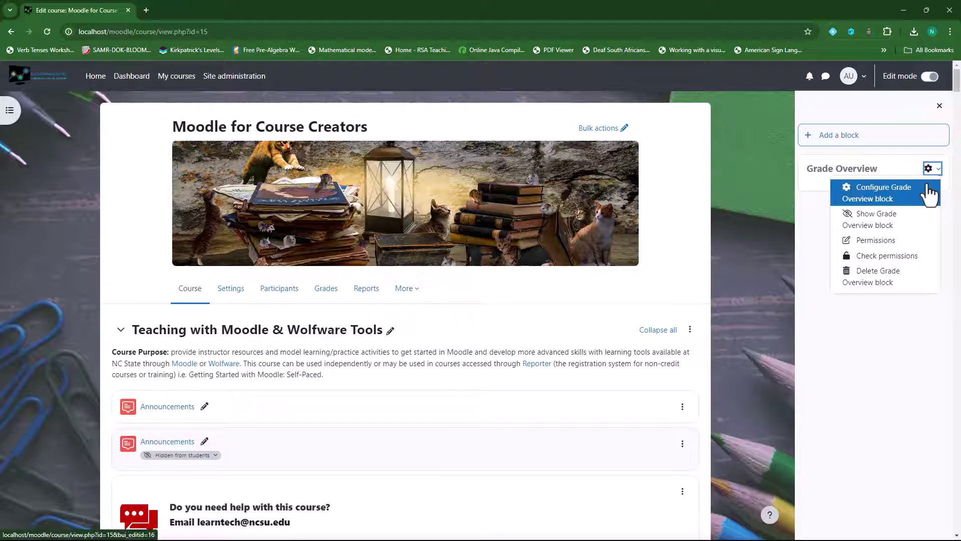
left_click(872, 225)
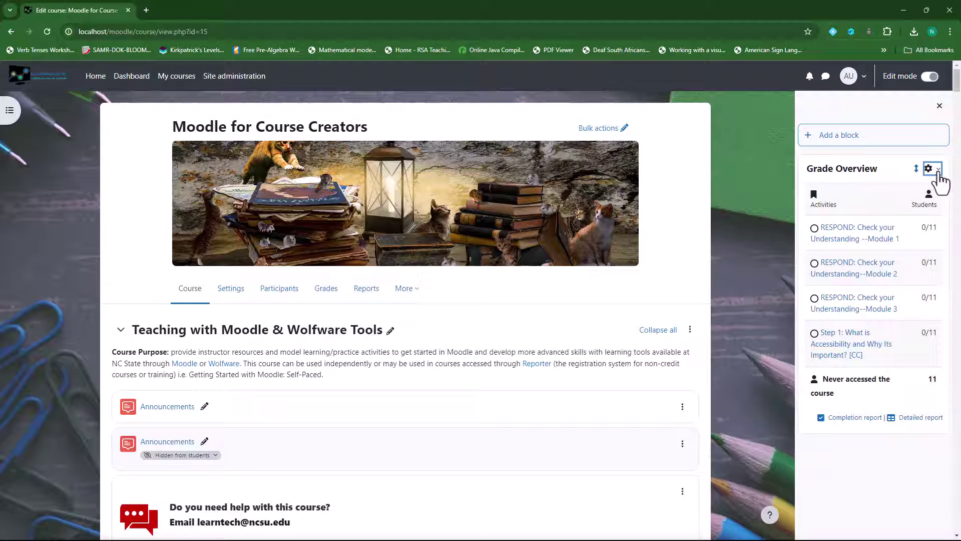
left_click(931, 170)
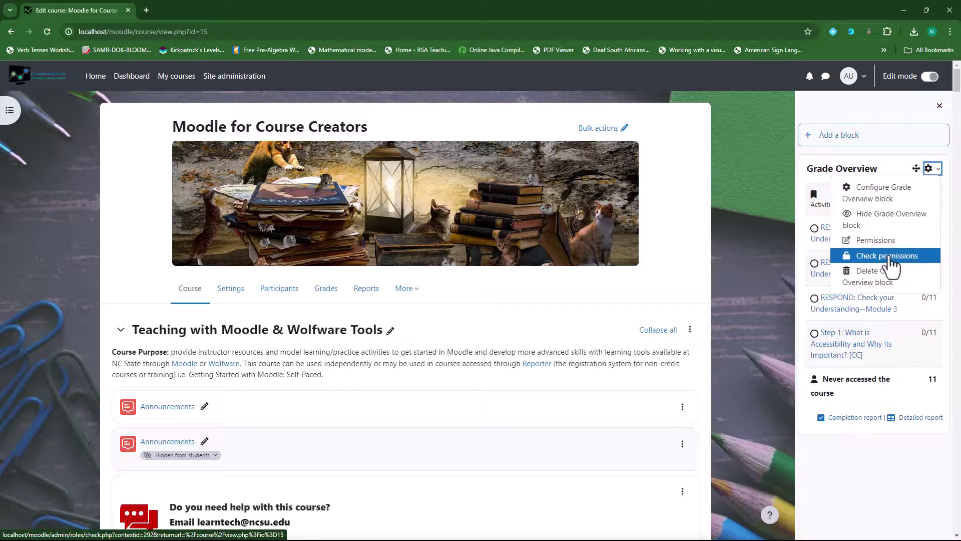
left_click(890, 256)
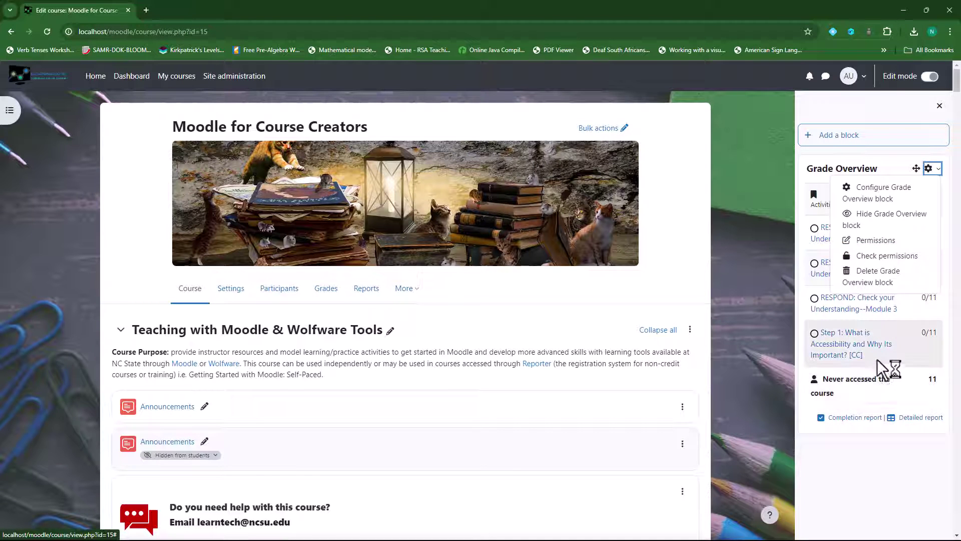
left_click(869, 473)
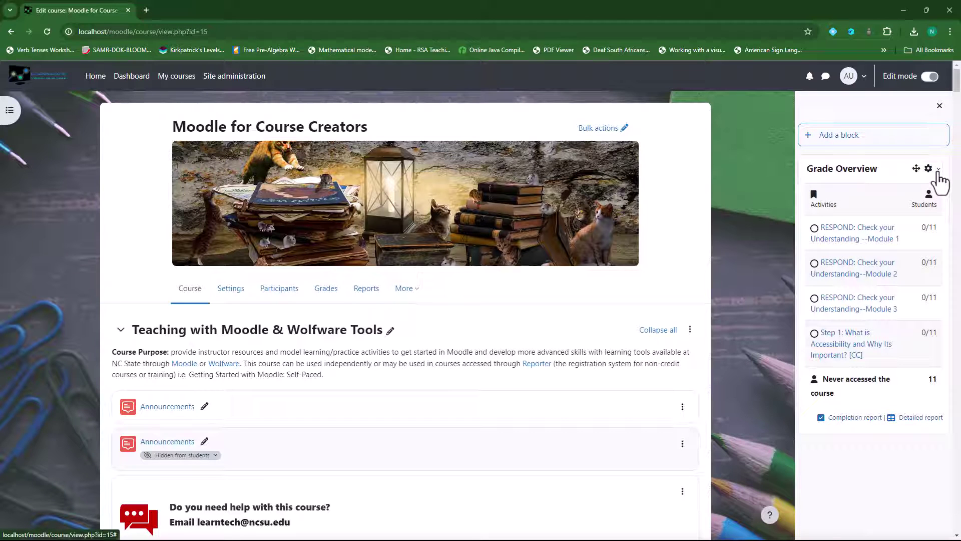
left_click(937, 172)
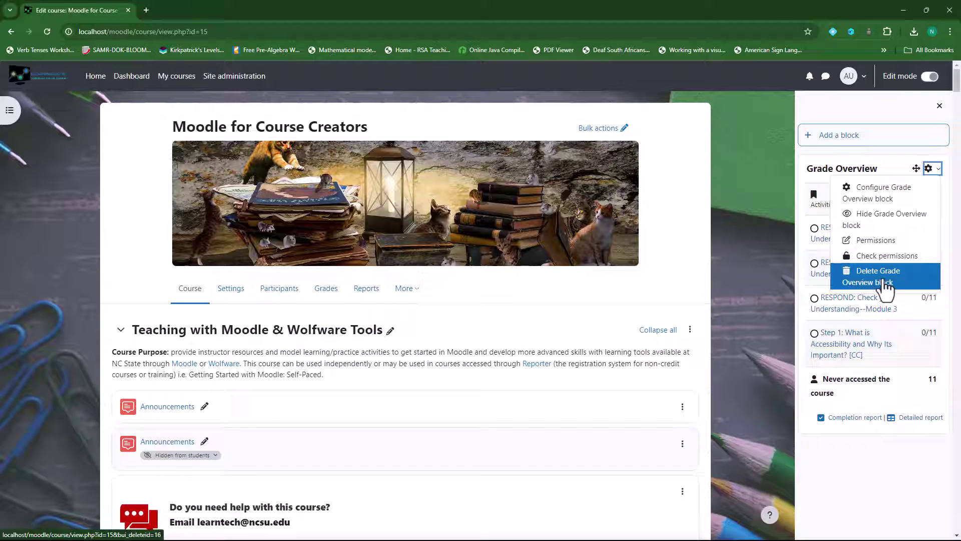
left_click(867, 483)
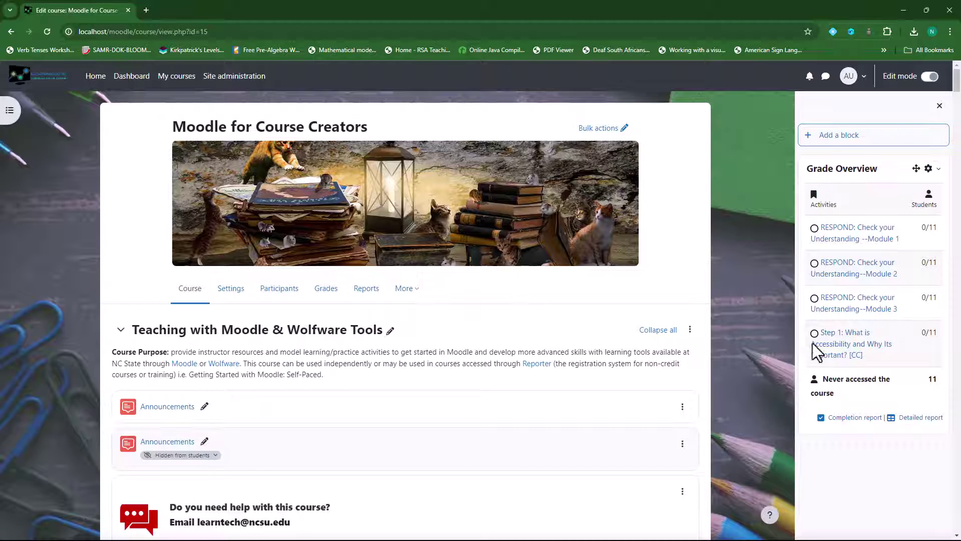